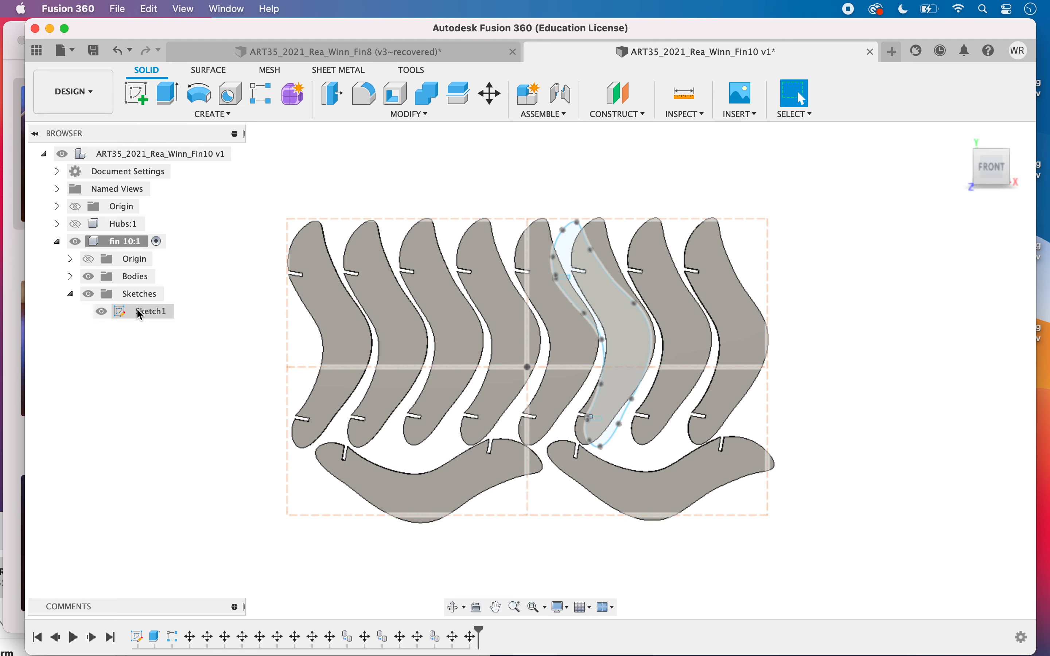
Hide Sketch1 of the fin 10 component and switch to the Manufacture workspace.
{"action": "left_click", "coordinate": [101, 315]}
{"action": "left_click", "coordinate": [101, 312]}
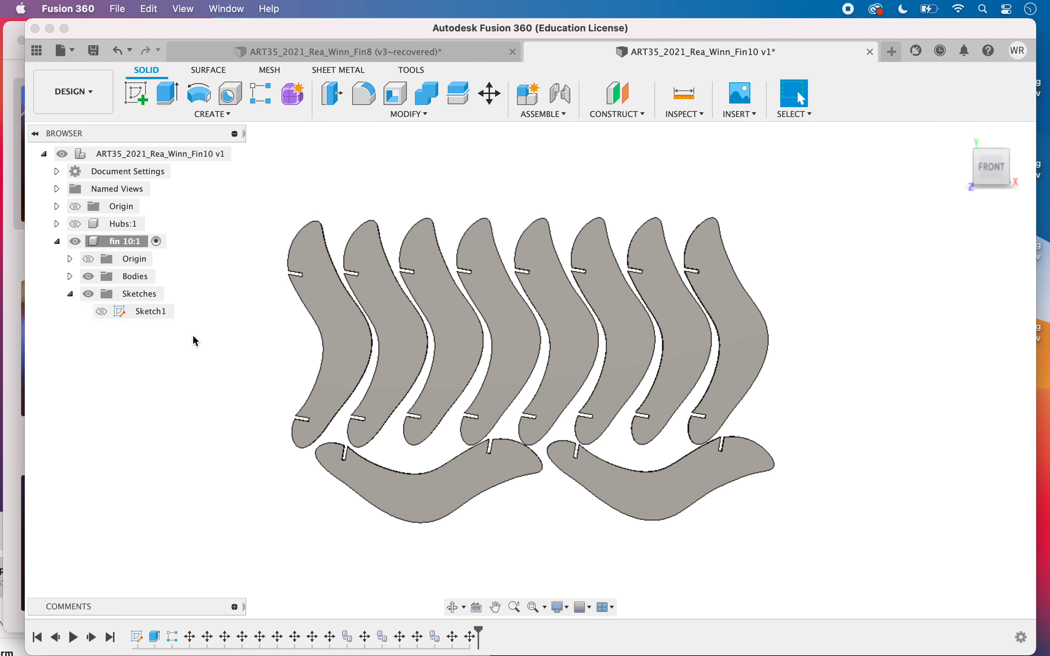
{"action": "left_click", "coordinate": [71, 92]}
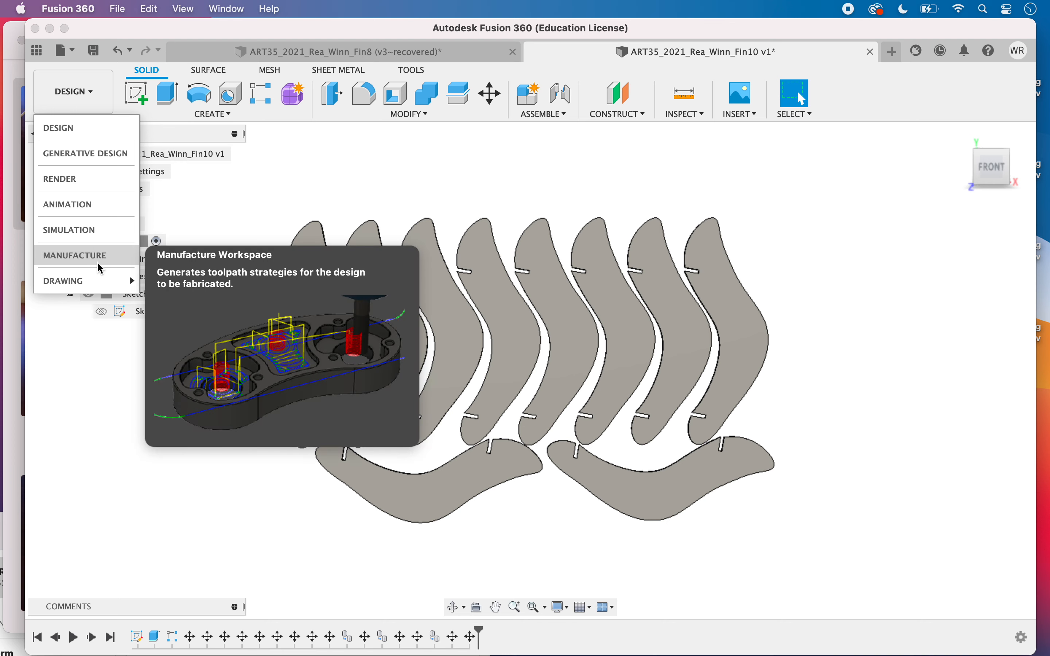
{"action": "left_click", "coordinate": [99, 259]}
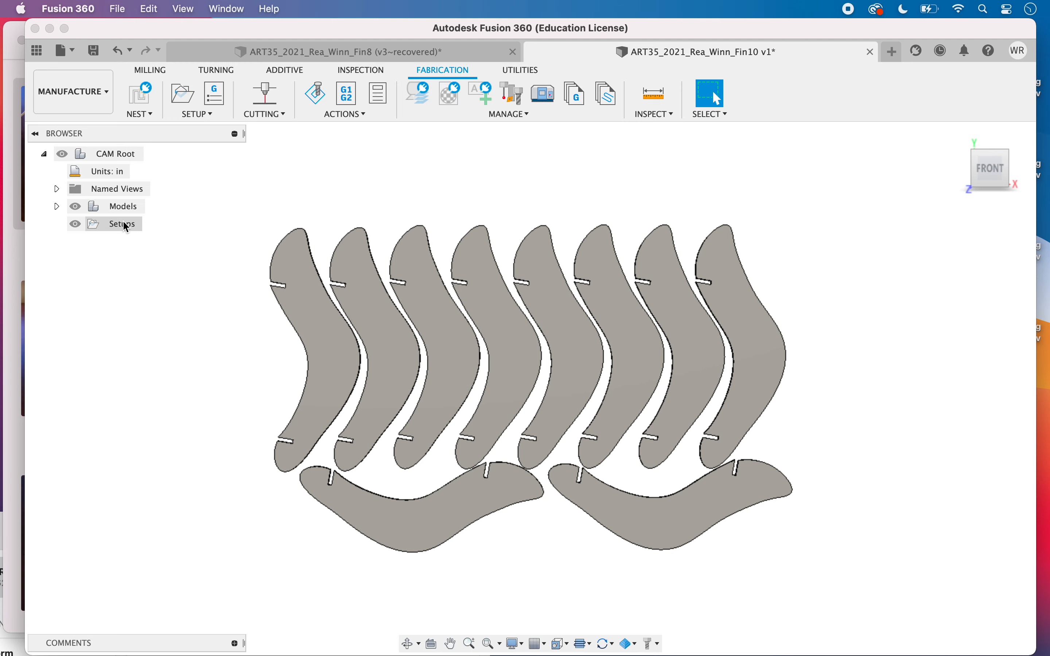
Create a new cutting setup and select all ten fin bodies as its model.
{"action": "left_click", "coordinate": [188, 116]}
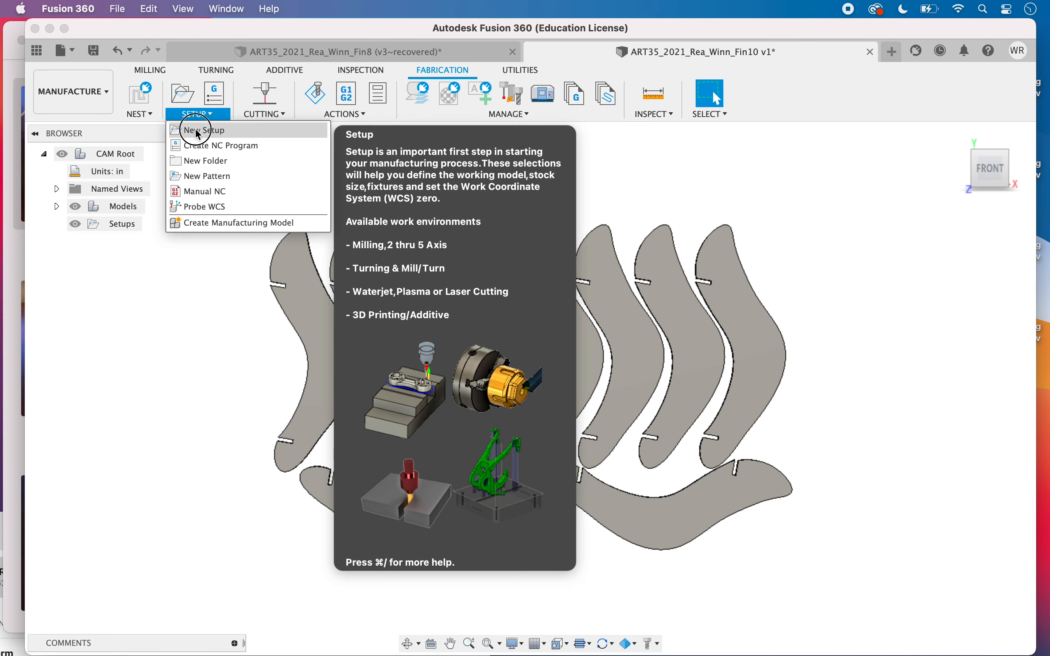
{"action": "left_click", "coordinate": [197, 131]}
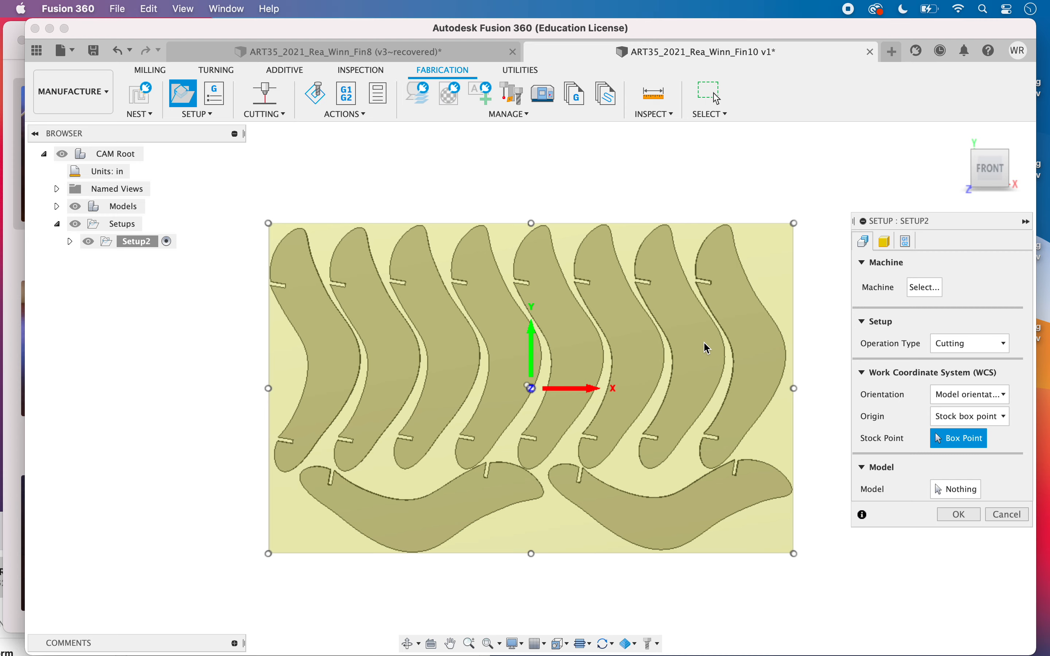
{"action": "left_click", "coordinate": [955, 490]}
{"action": "left_click", "coordinate": [321, 372]}
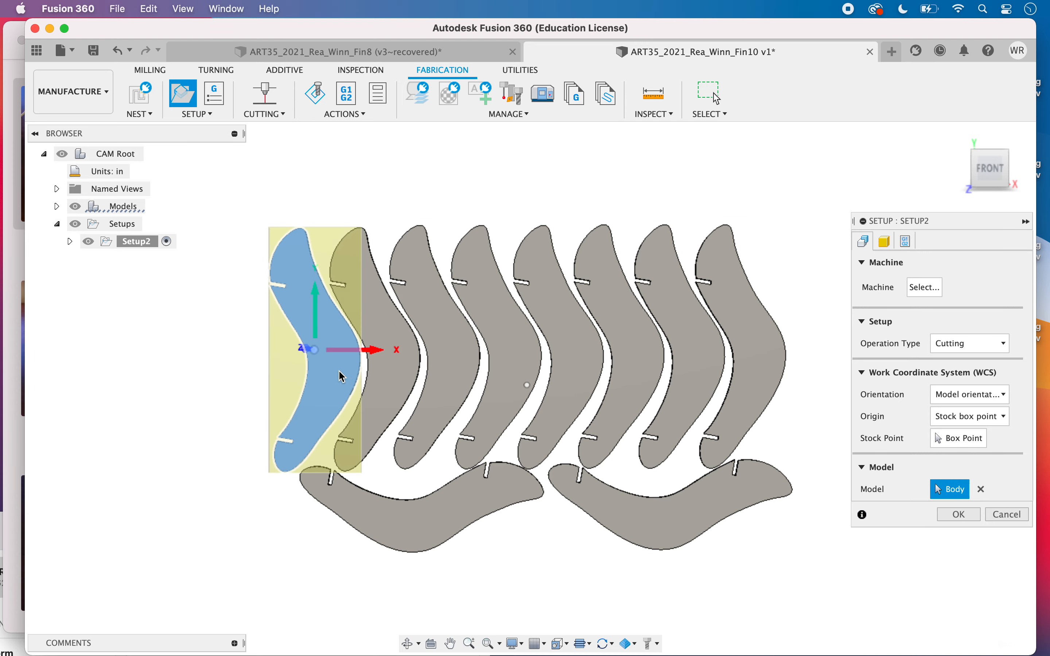
{"action": "left_click", "coordinate": [389, 370]}
{"action": "left_click", "coordinate": [461, 377]}
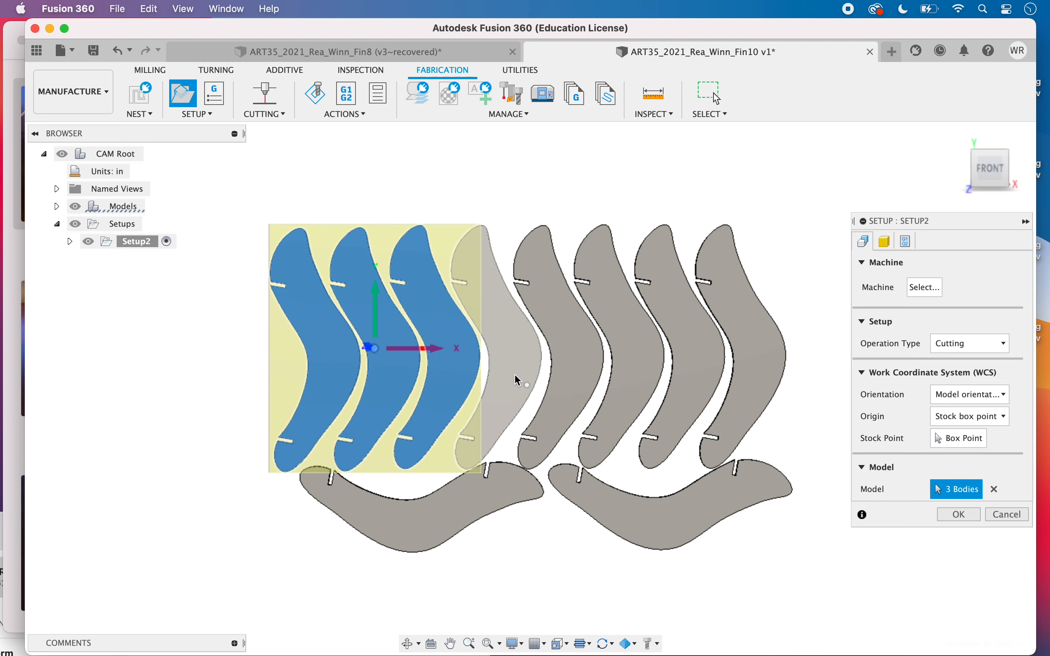
{"action": "left_click", "coordinate": [517, 374]}
{"action": "left_click", "coordinate": [582, 374]}
{"action": "left_click", "coordinate": [663, 379]}
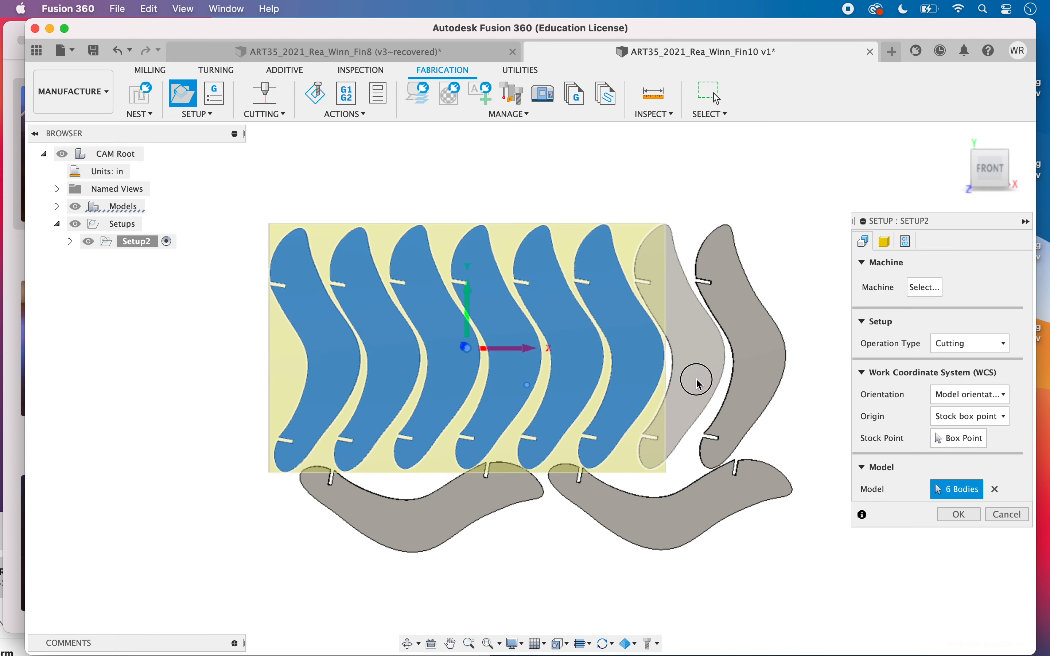
{"action": "left_click", "coordinate": [694, 375]}
{"action": "left_click", "coordinate": [746, 378]}
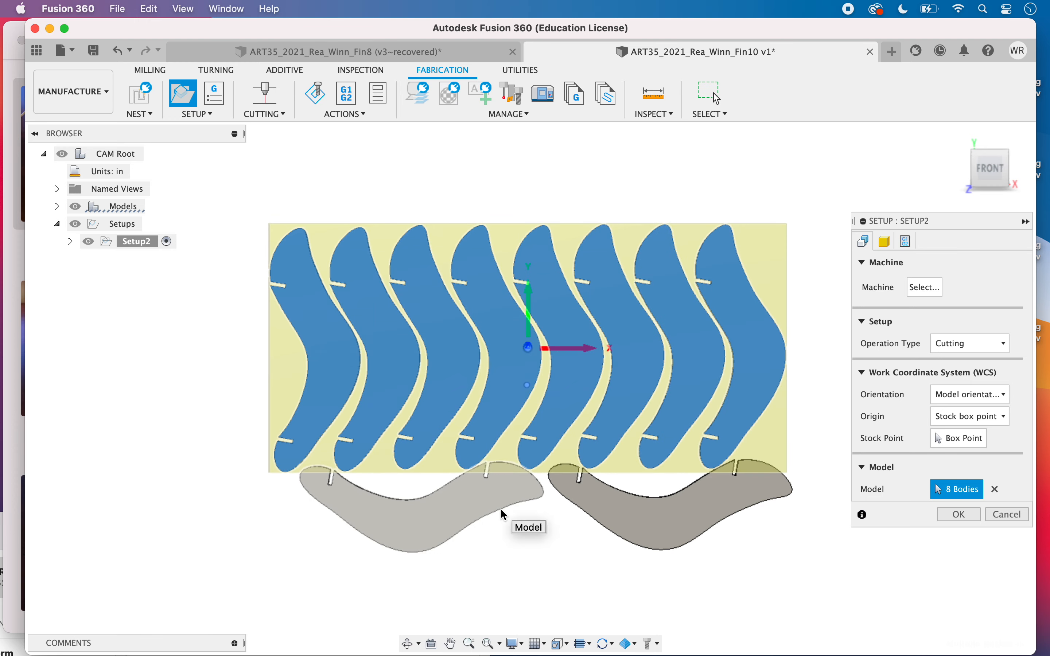
{"action": "left_click", "coordinate": [500, 499]}
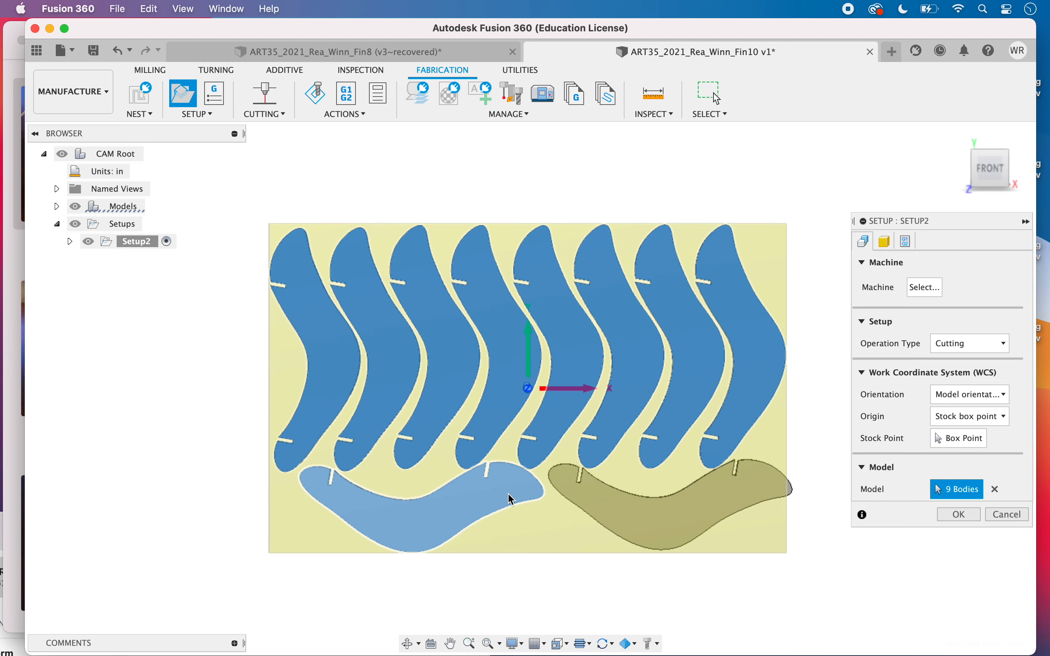
{"action": "left_click", "coordinate": [616, 506]}
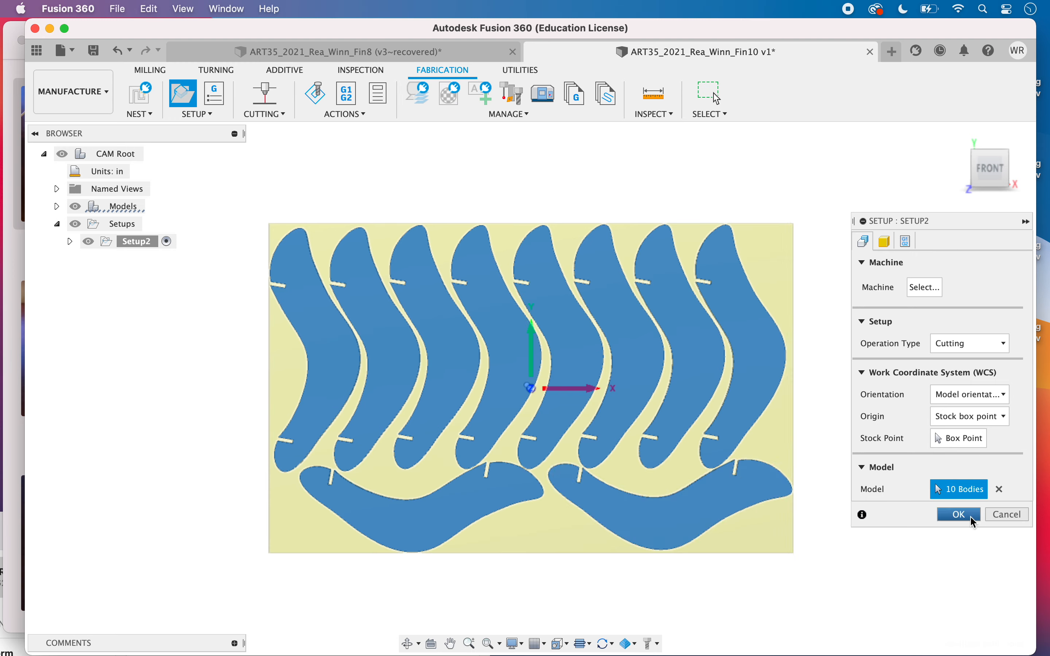
Set the setup's stock offset mode to no additional stock and accept the setup.
{"action": "left_click", "coordinate": [886, 241]}
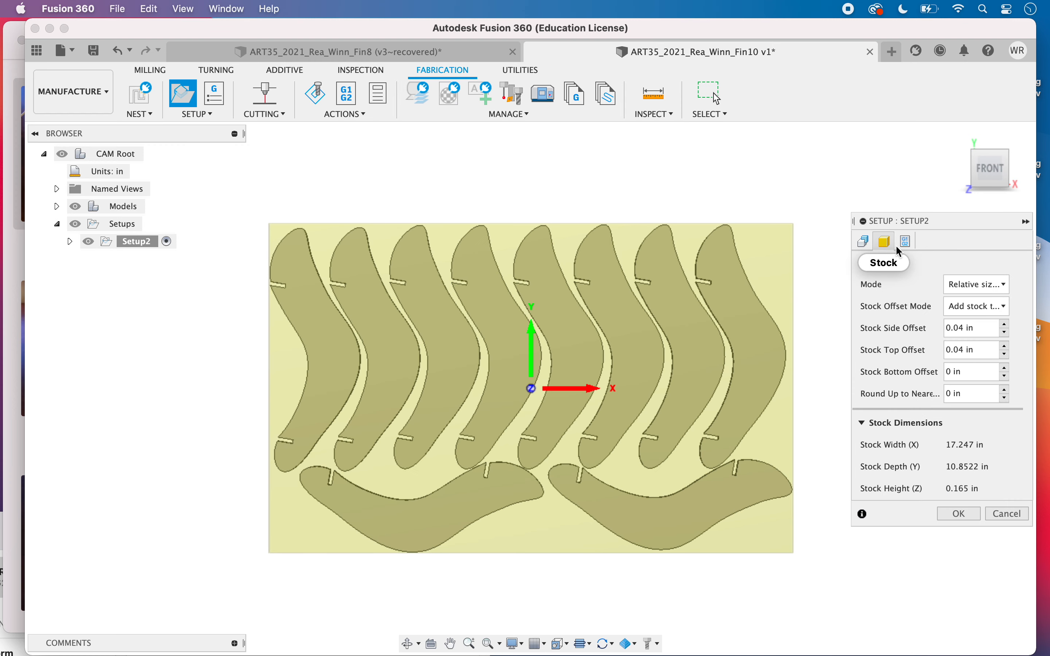
{"action": "left_click", "coordinate": [960, 309]}
{"action": "left_click", "coordinate": [964, 322]}
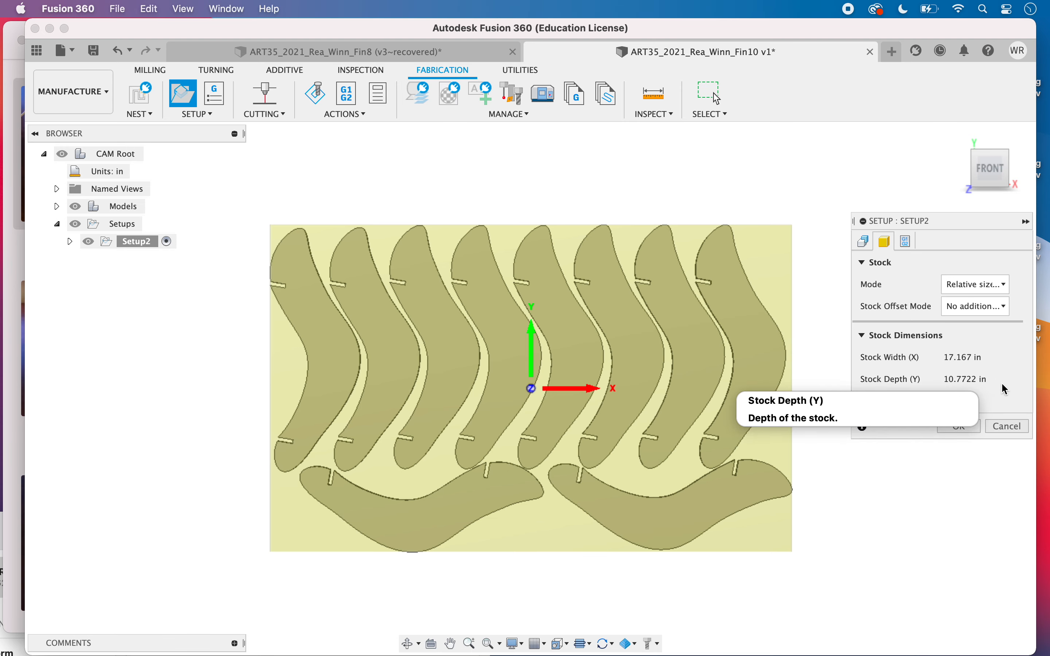
{"action": "left_click", "coordinate": [959, 430]}
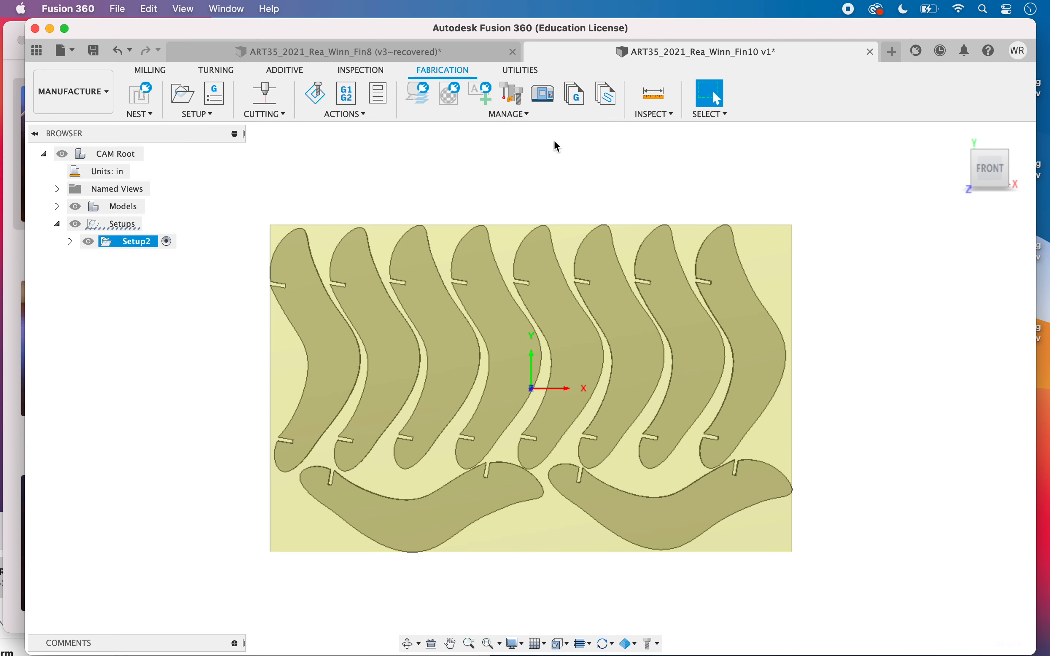
Add a new laser cutter to the Fin10 document's tool library with the description "GF Laser".
{"action": "left_click", "coordinate": [507, 116]}
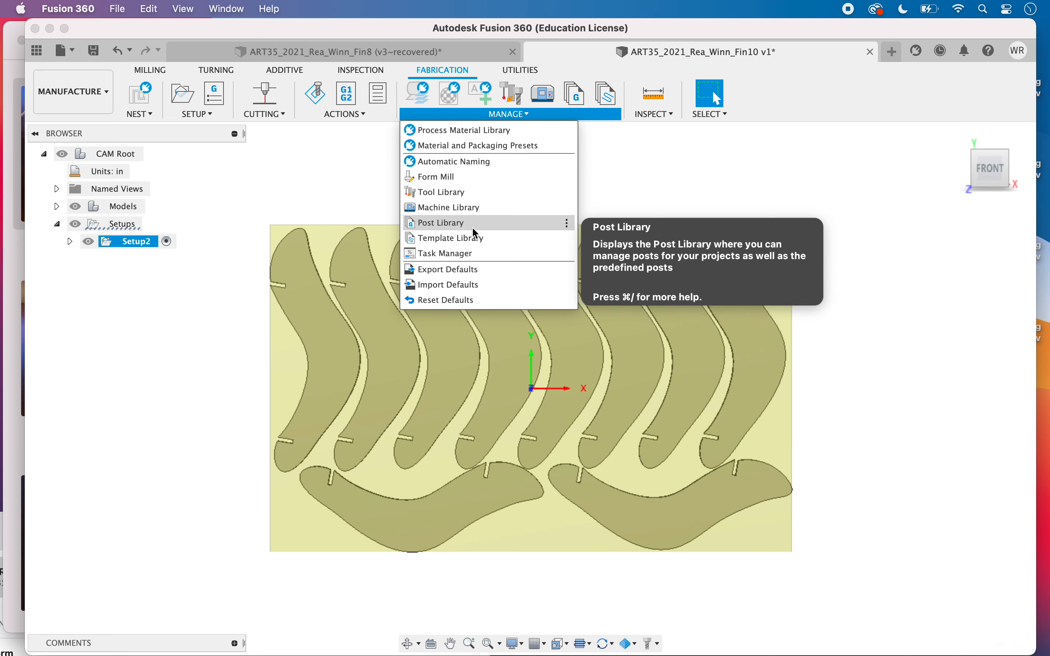
{"action": "left_click", "coordinate": [462, 194]}
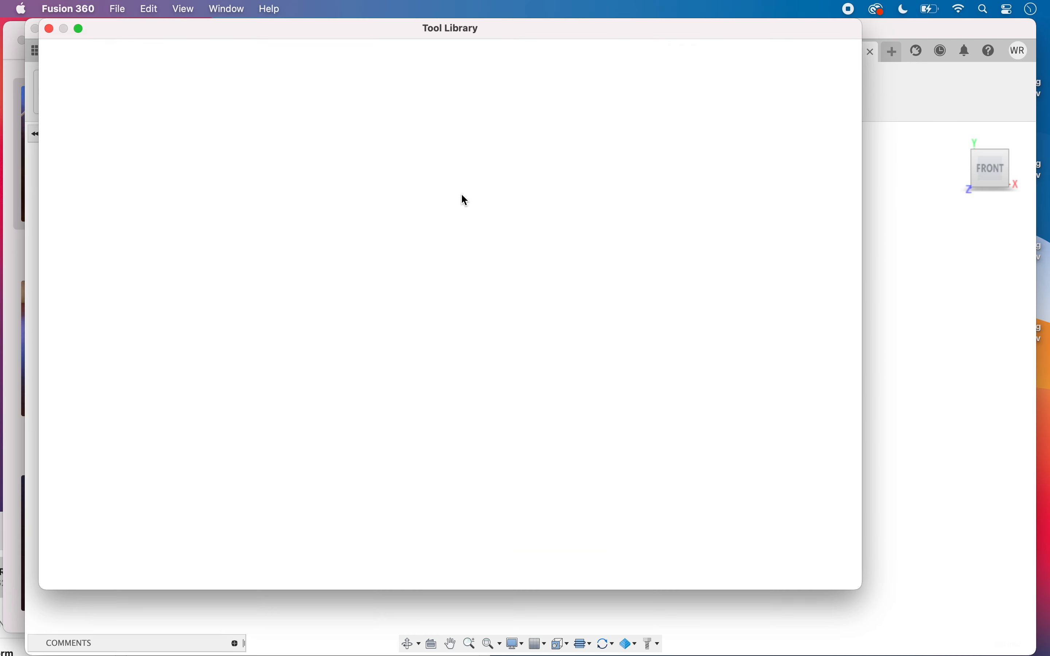
{"action": "left_click", "coordinate": [201, 150]}
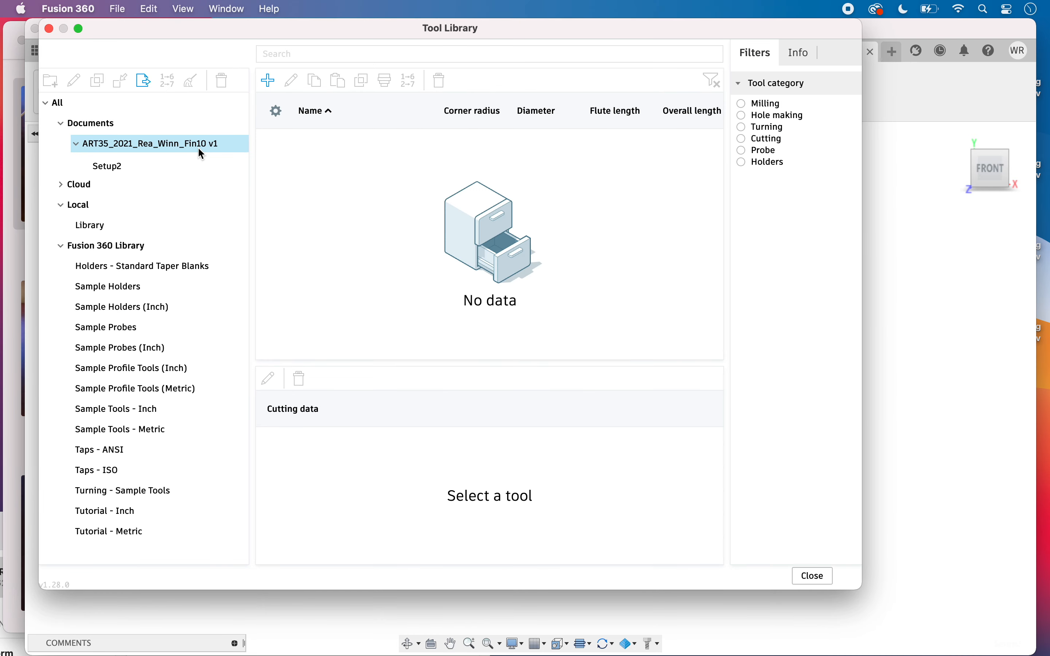
{"action": "left_click", "coordinate": [89, 124]}
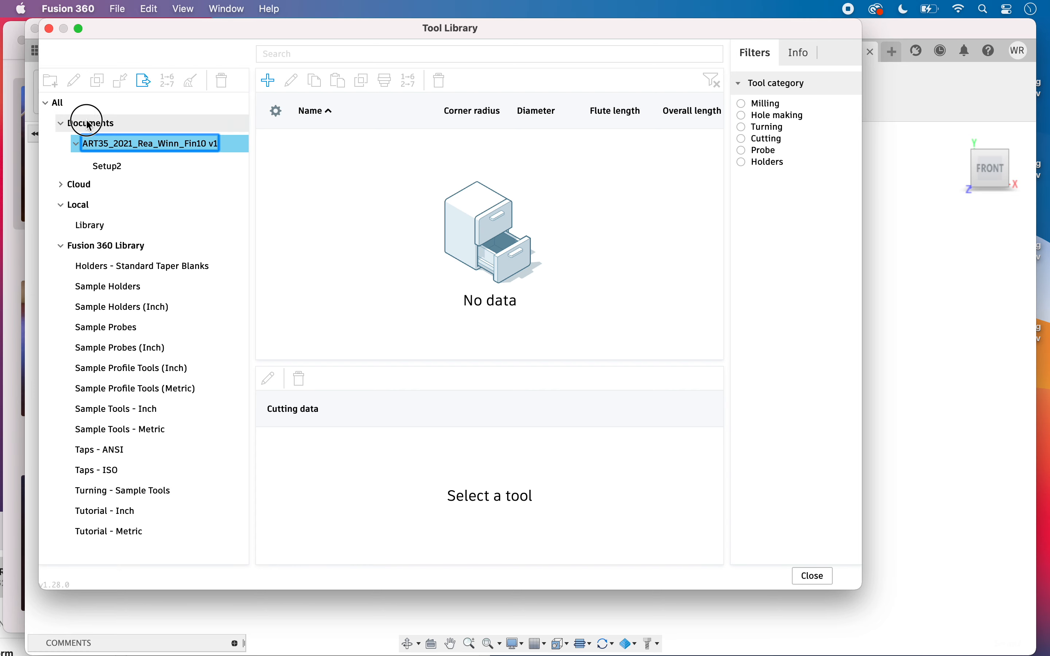
{"action": "left_click", "coordinate": [98, 143]}
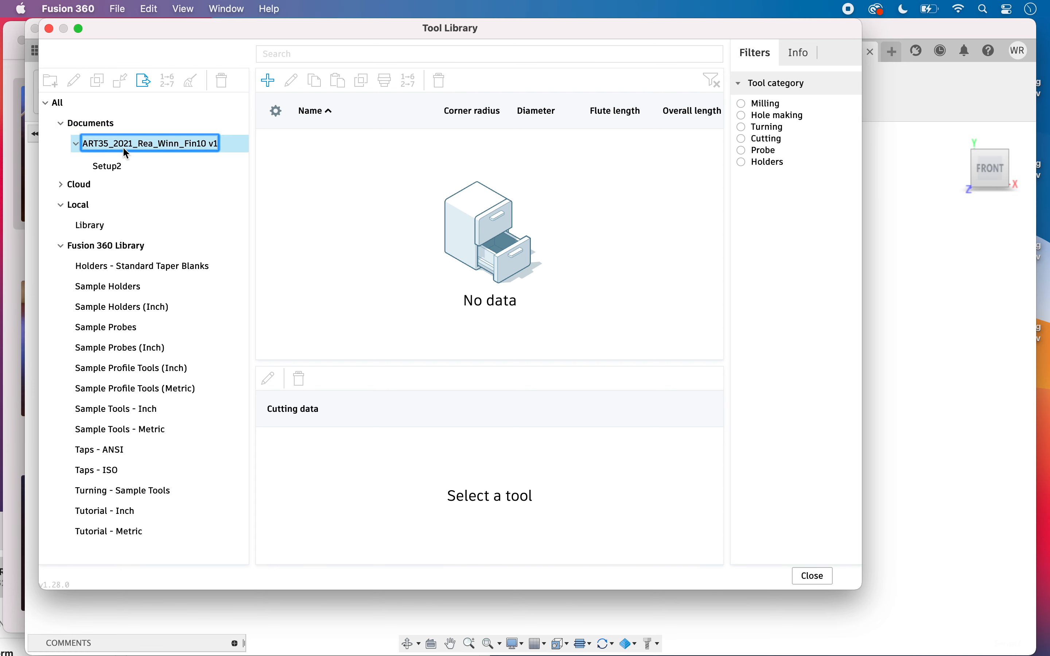
{"action": "left_click", "coordinate": [269, 80]}
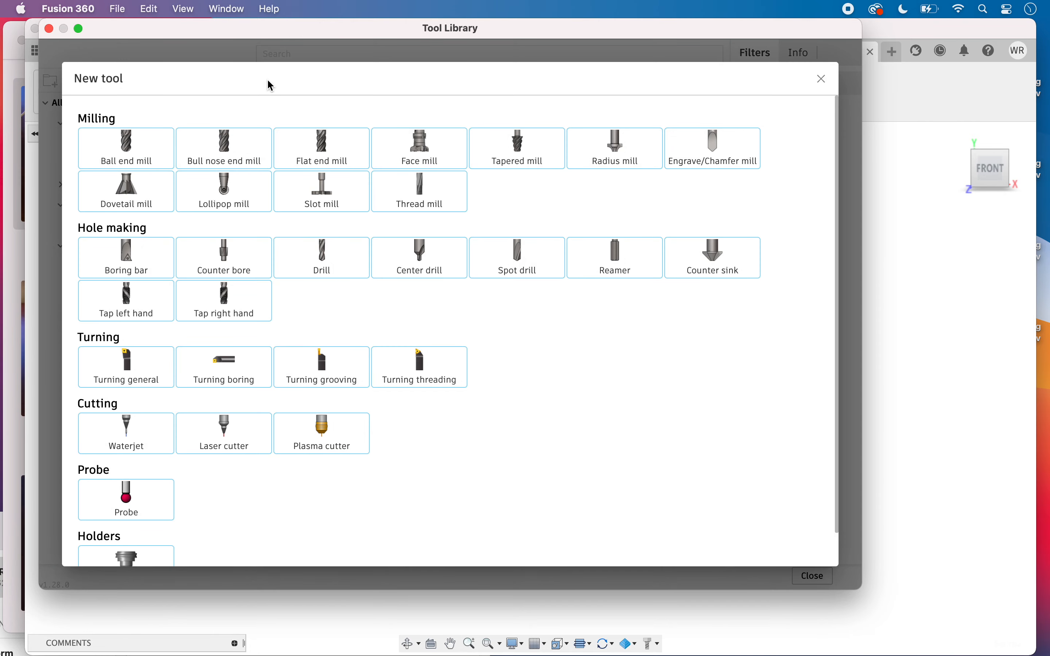
{"action": "left_click", "coordinate": [225, 433]}
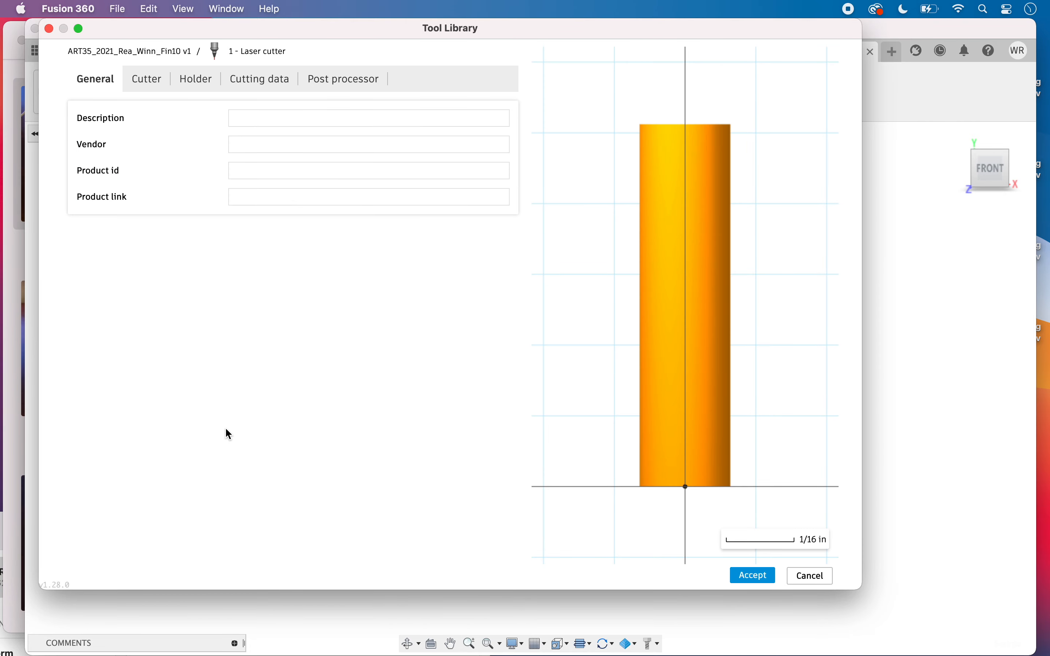
{"action": "left_click", "coordinate": [248, 123]}
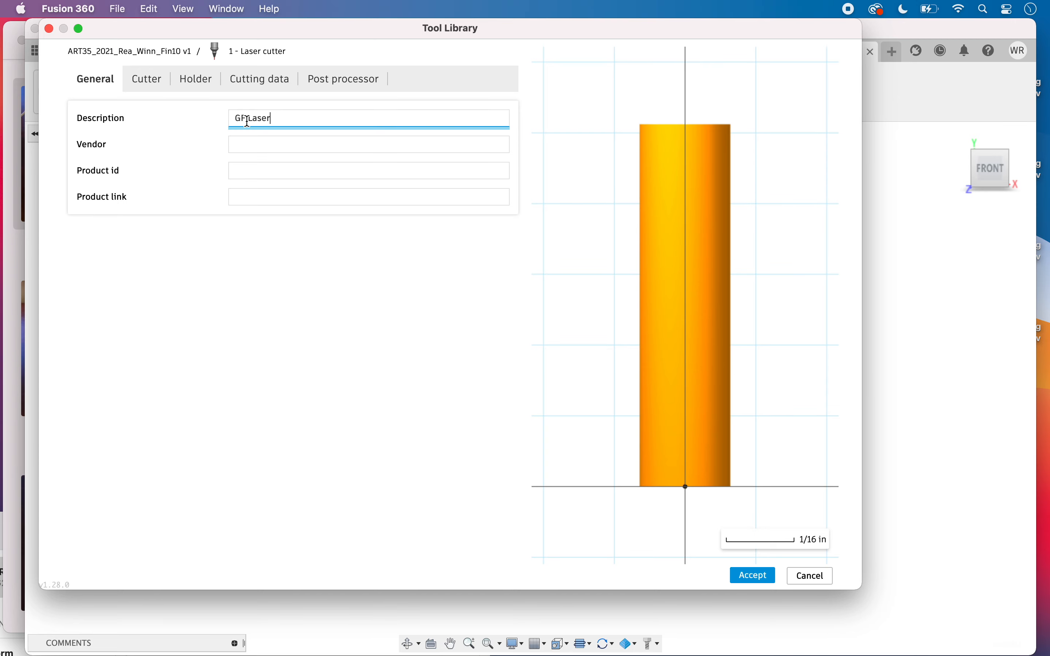
Set the laser cutter's kerf width to 0.007 in, save the tool and close the tool library.
{"action": "left_click", "coordinate": [149, 82]}
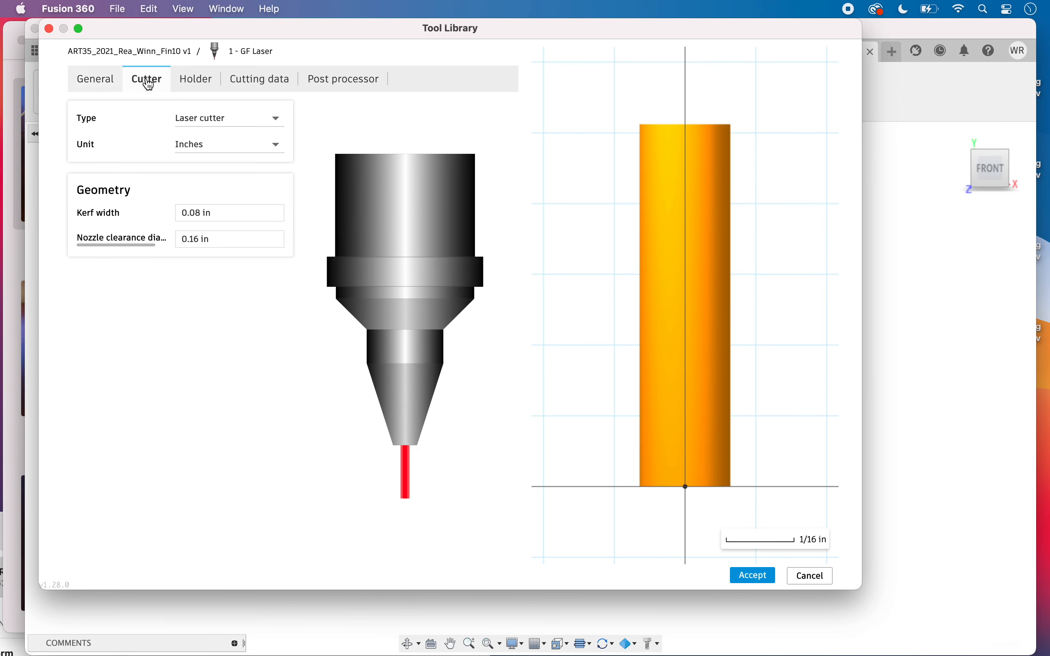
{"action": "left_click", "coordinate": [197, 212]}
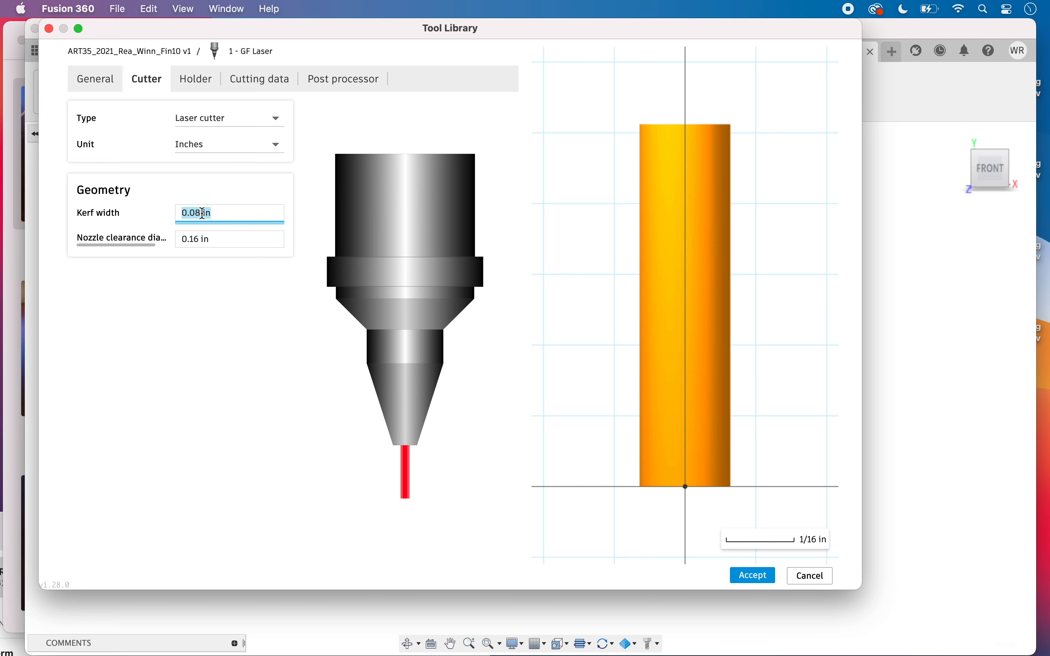
{"action": "type", "text": "="}
{"action": "left_click", "coordinate": [200, 245]}
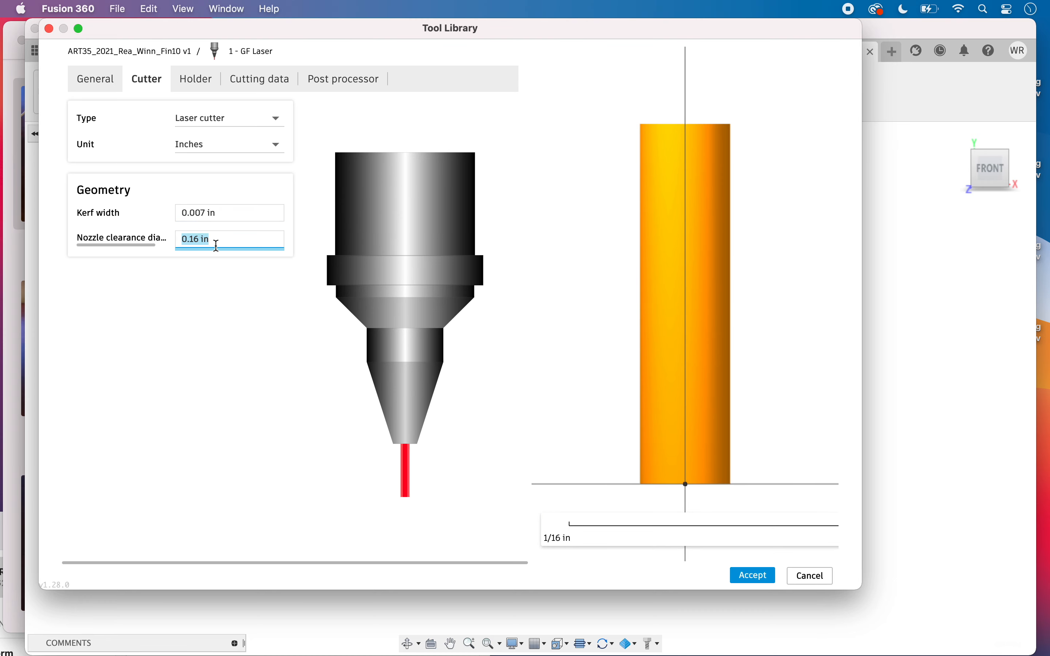
{"action": "left_click", "coordinate": [237, 241]}
{"action": "left_click_drag", "start_coordinate": [199, 240], "coordinate": [195, 239]}
{"action": "left_click", "coordinate": [754, 575]}
{"action": "left_click", "coordinate": [755, 576]}
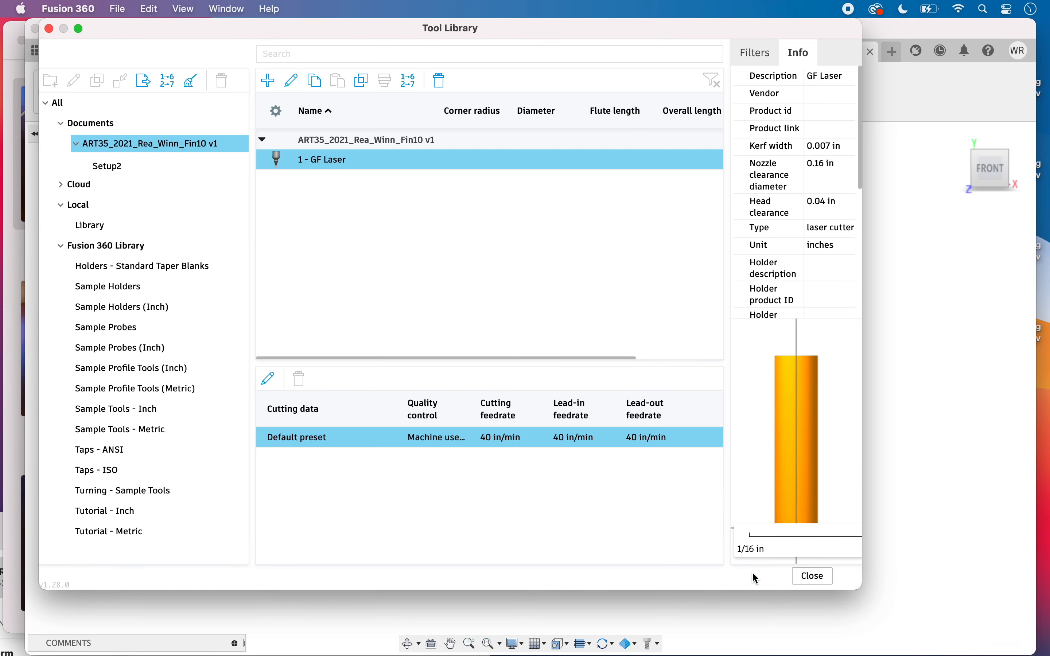
{"action": "left_click", "coordinate": [813, 576]}
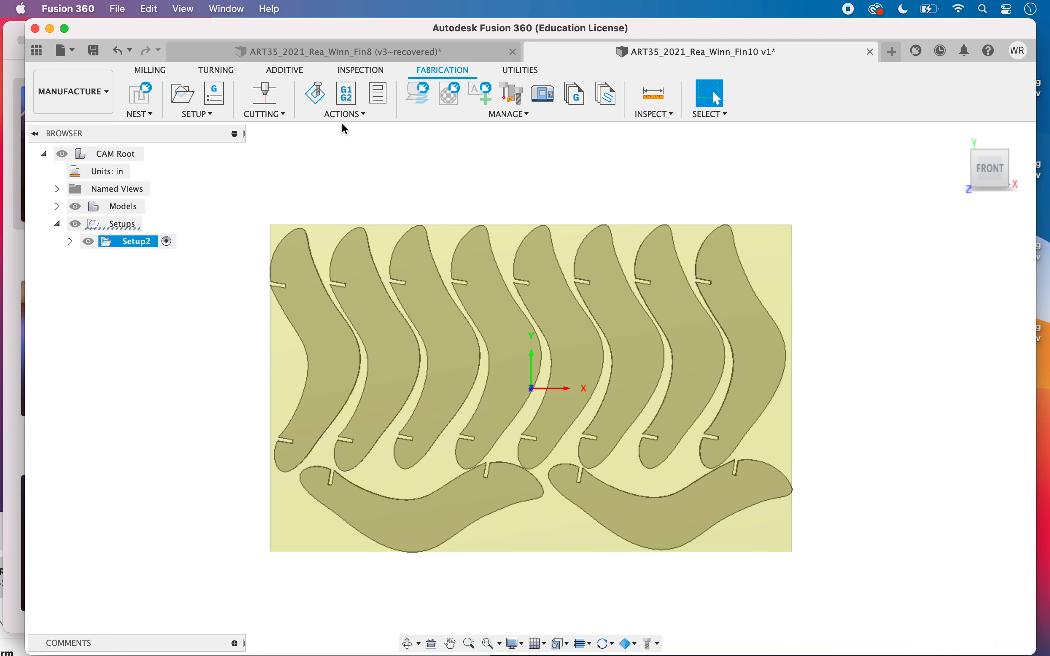
Start a 2D Profile cutting operation and assign the GF Laser tool to it.
{"action": "left_click", "coordinate": [264, 113]}
{"action": "left_click", "coordinate": [269, 130]}
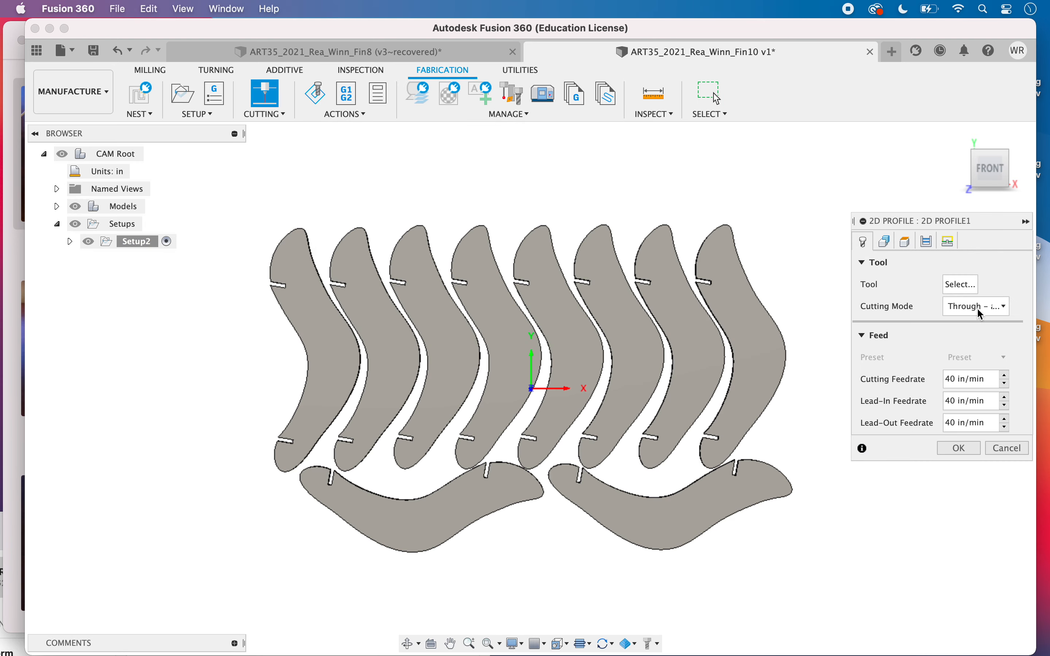
{"action": "left_click", "coordinate": [963, 286]}
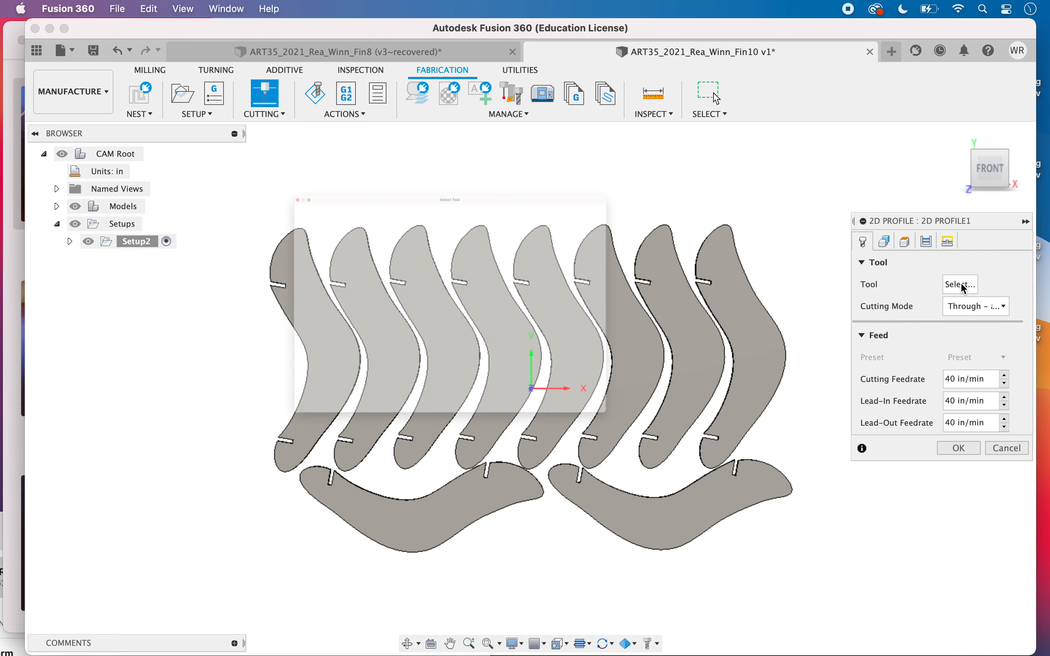
{"action": "left_click", "coordinate": [407, 166]}
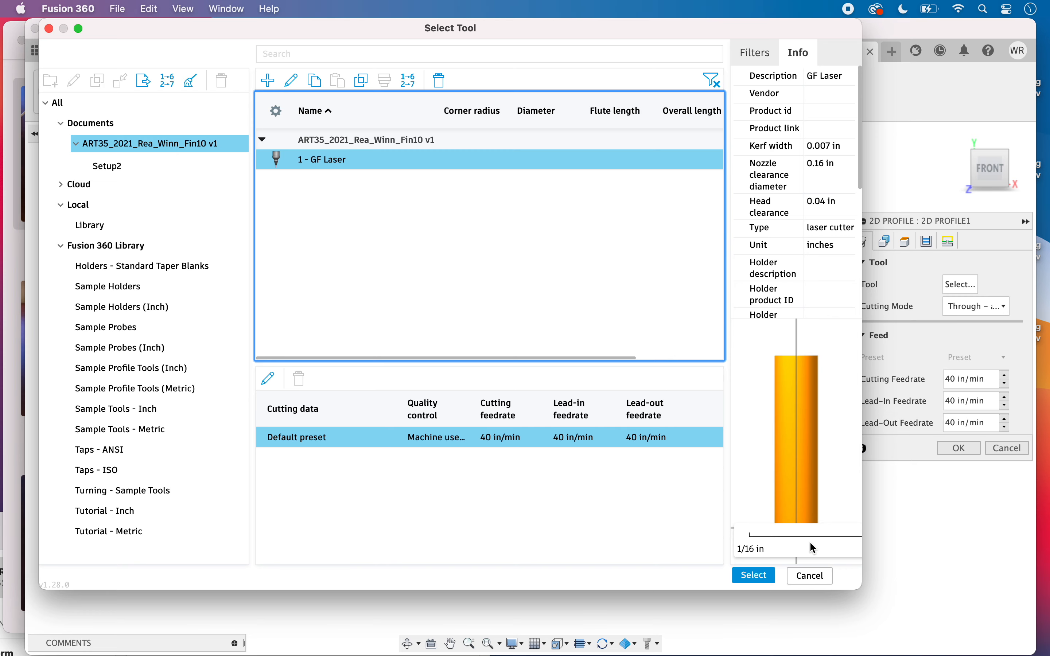
{"action": "left_click", "coordinate": [755, 575]}
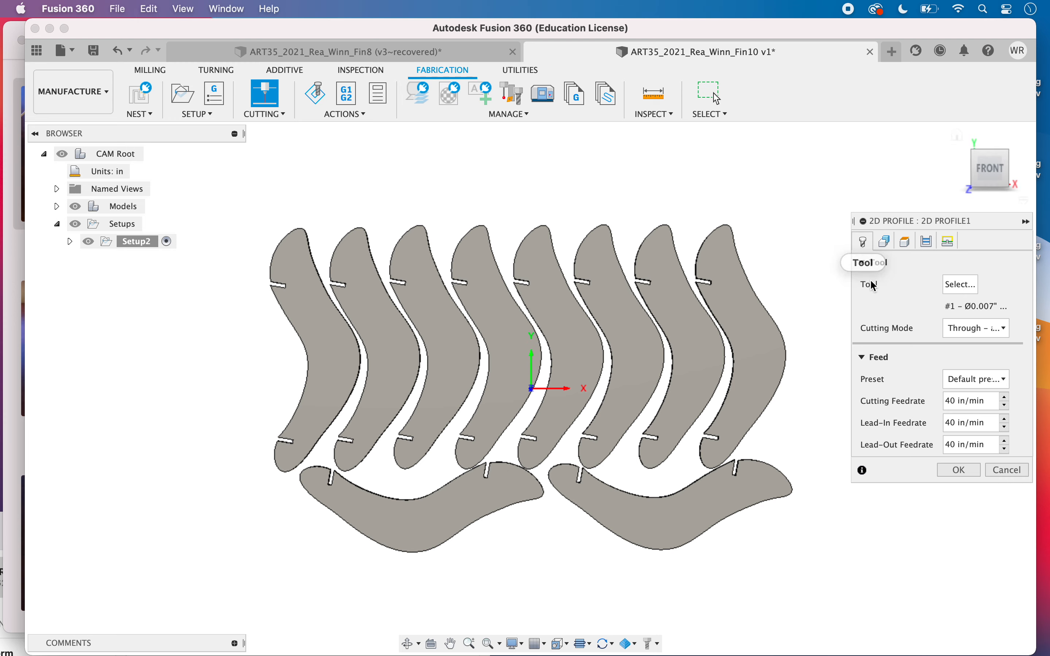
Select the front-face outlines of the first five upright fins, starting at the -X end, as the 2D Profile's cutting contours.
{"action": "left_click", "coordinate": [887, 242]}
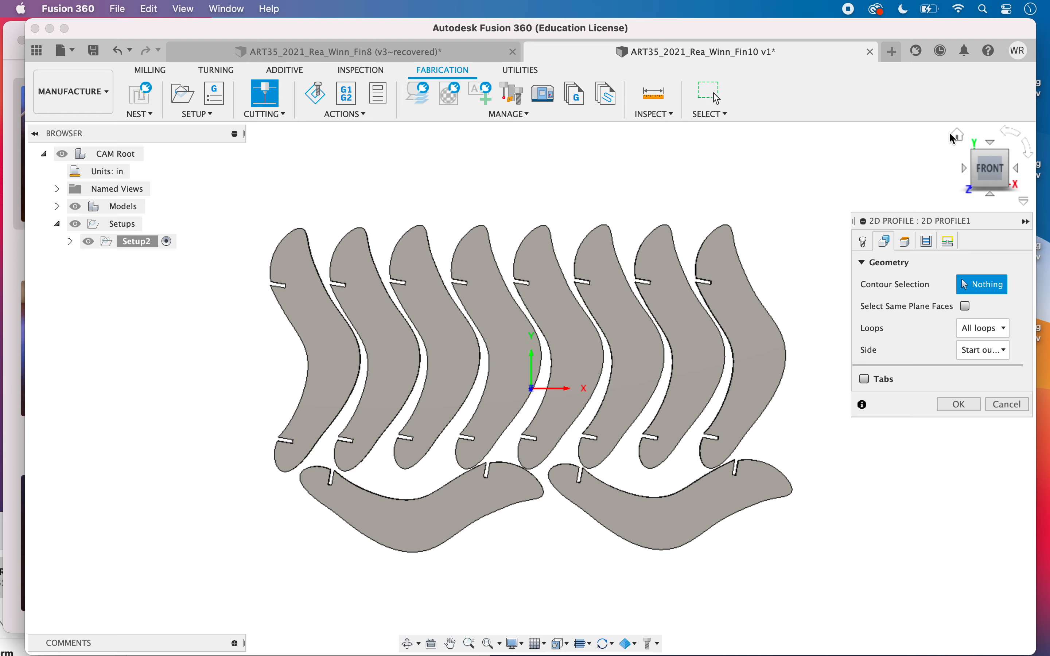
{"action": "left_click", "coordinate": [957, 137]}
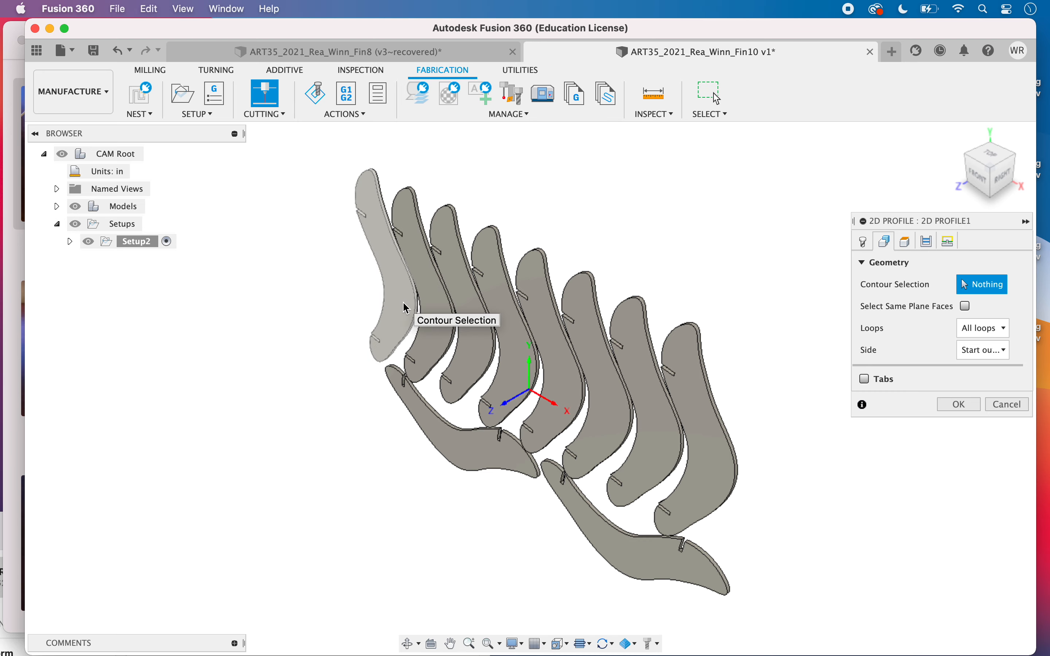
{"action": "scroll", "coordinate": [406, 308], "scroll_direction": "up", "scroll_amount": 5}
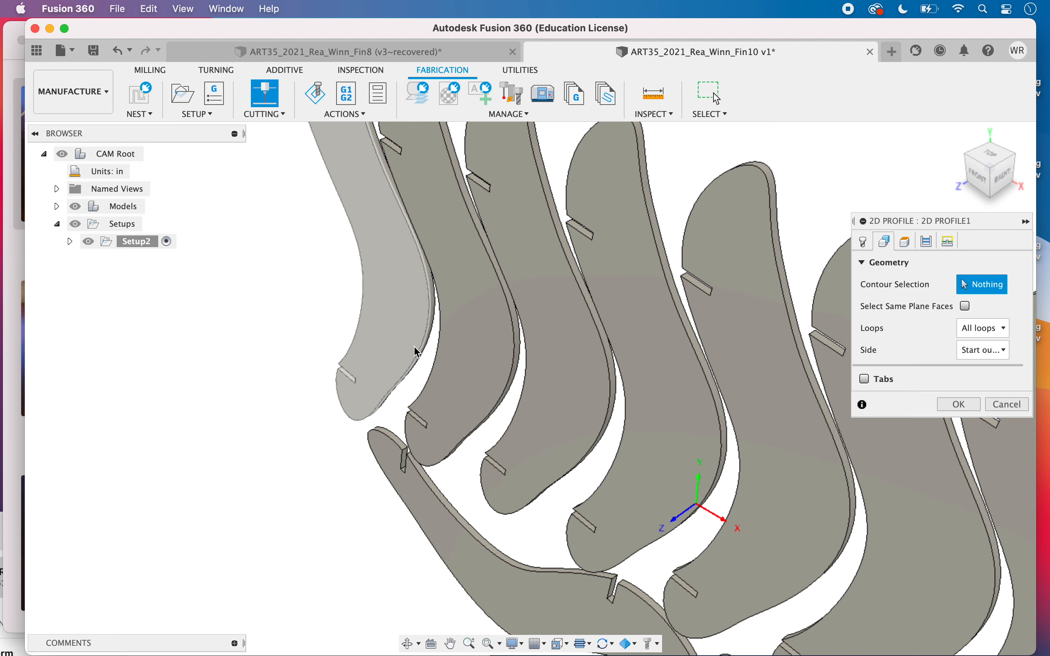
{"action": "left_click", "coordinate": [429, 328]}
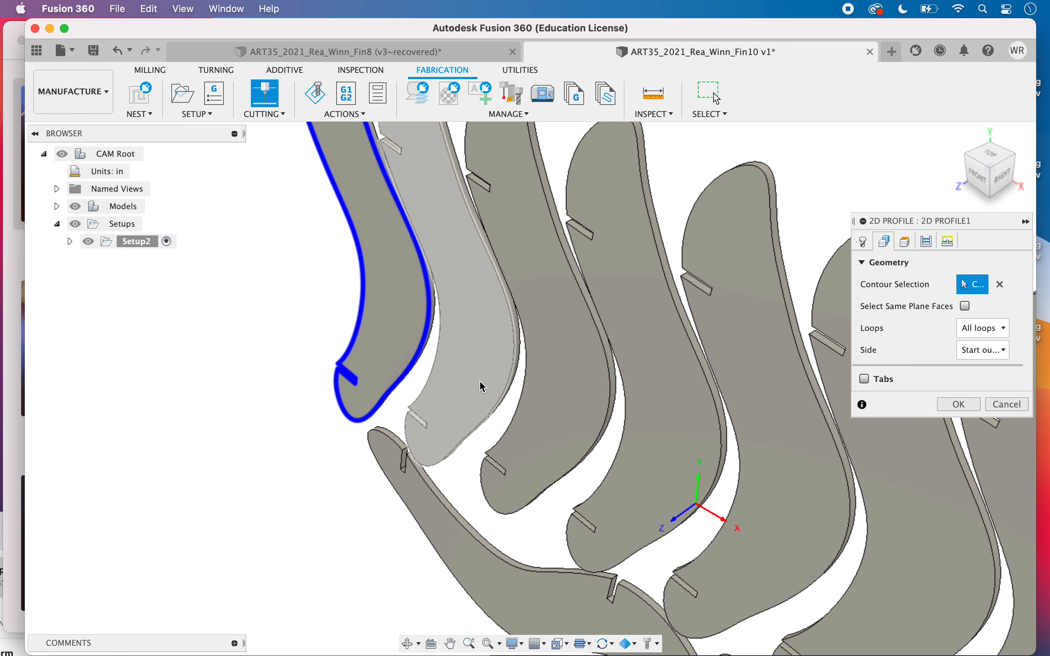
{"action": "left_click", "coordinate": [515, 399]}
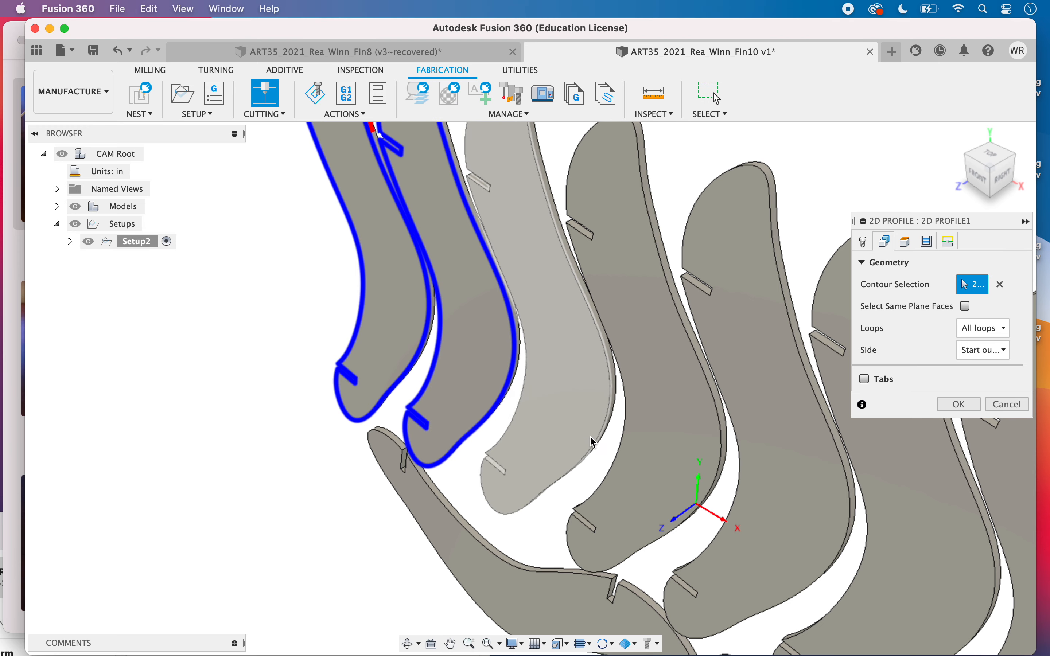
{"action": "left_click", "coordinate": [721, 462]}
{"action": "left_click", "coordinate": [851, 519]}
Add the outlines of the remaining three upright fins and the two horizontal fins below them to the contour selection.
{"action": "middle_click_drag", "start_coordinate": [851, 523], "coordinate": [552, 325]}
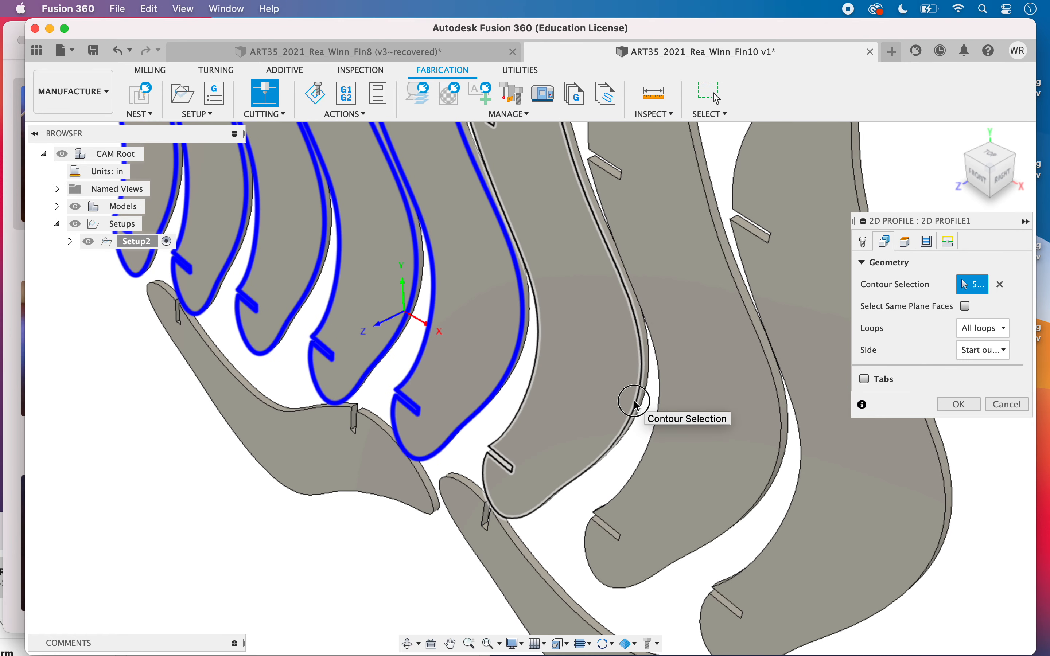
{"action": "left_click", "coordinate": [635, 401]}
{"action": "left_click", "coordinate": [780, 456]}
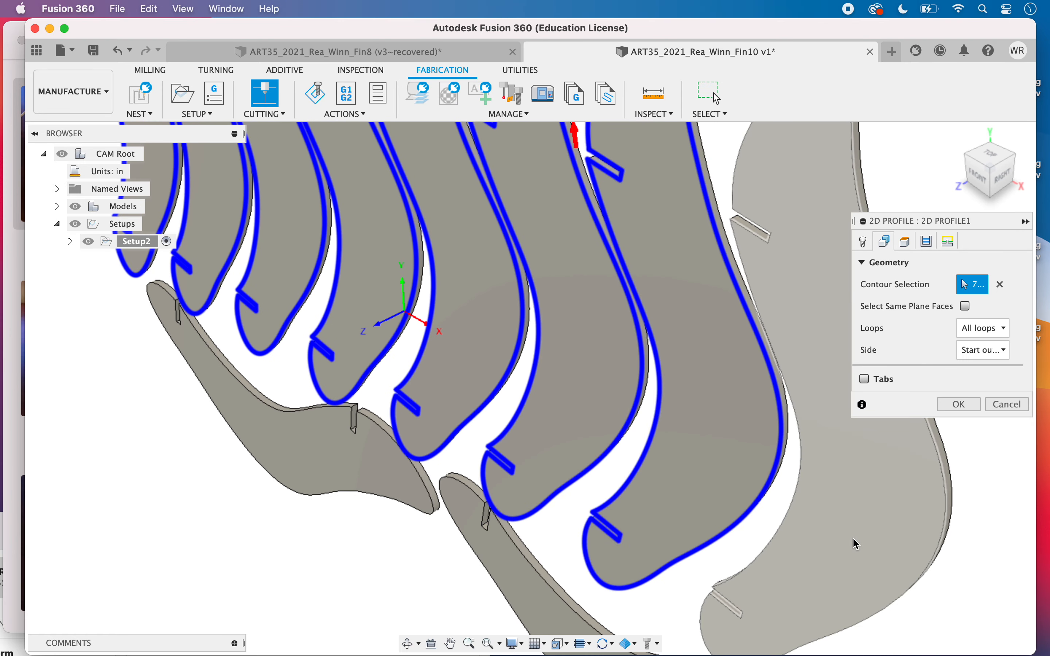
{"action": "left_click", "coordinate": [942, 530]}
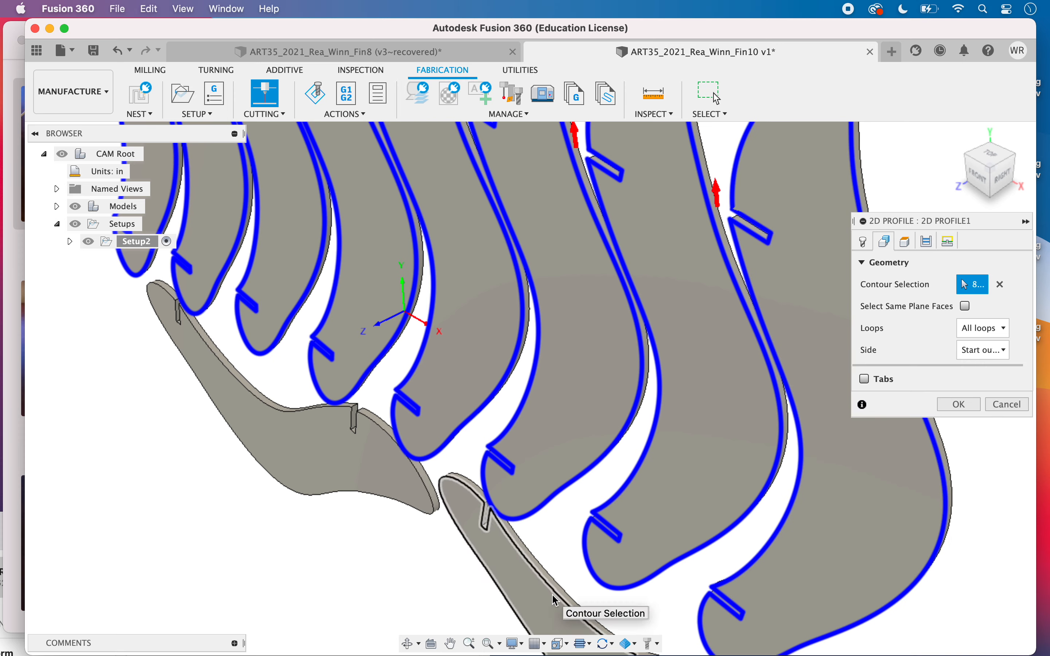
{"action": "left_click", "coordinate": [503, 553]}
{"action": "left_click", "coordinate": [432, 506]}
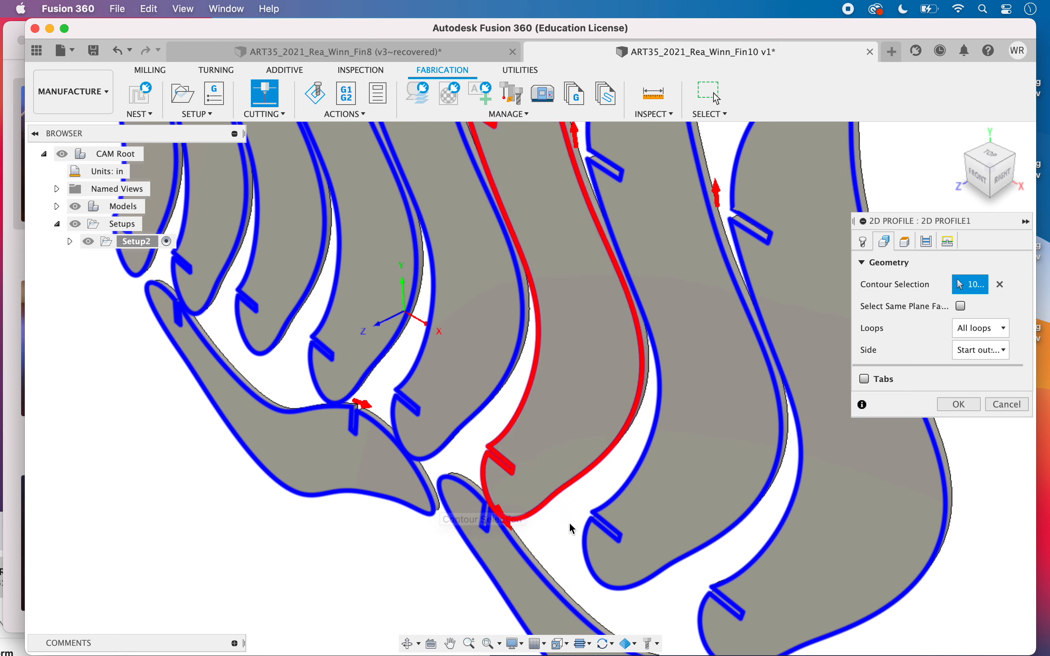
{"action": "scroll", "coordinate": [572, 529], "scroll_direction": "down", "scroll_amount": 5}
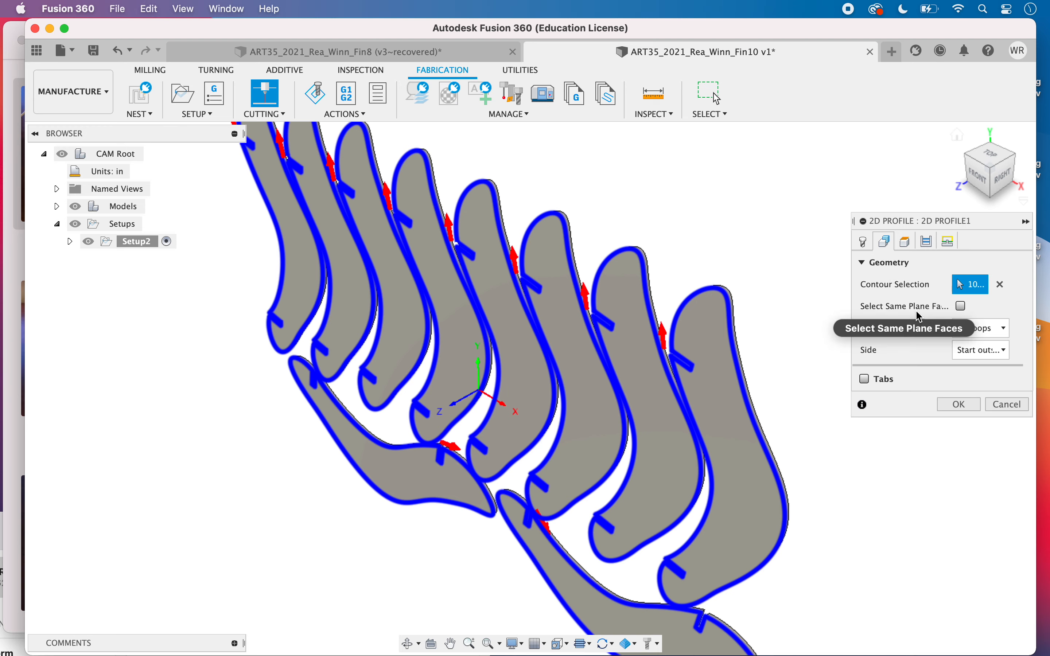
Set the 2D Profile's sideways compensation to Center and accept the operation to generate the toolpath.
{"action": "left_click", "coordinate": [928, 242]}
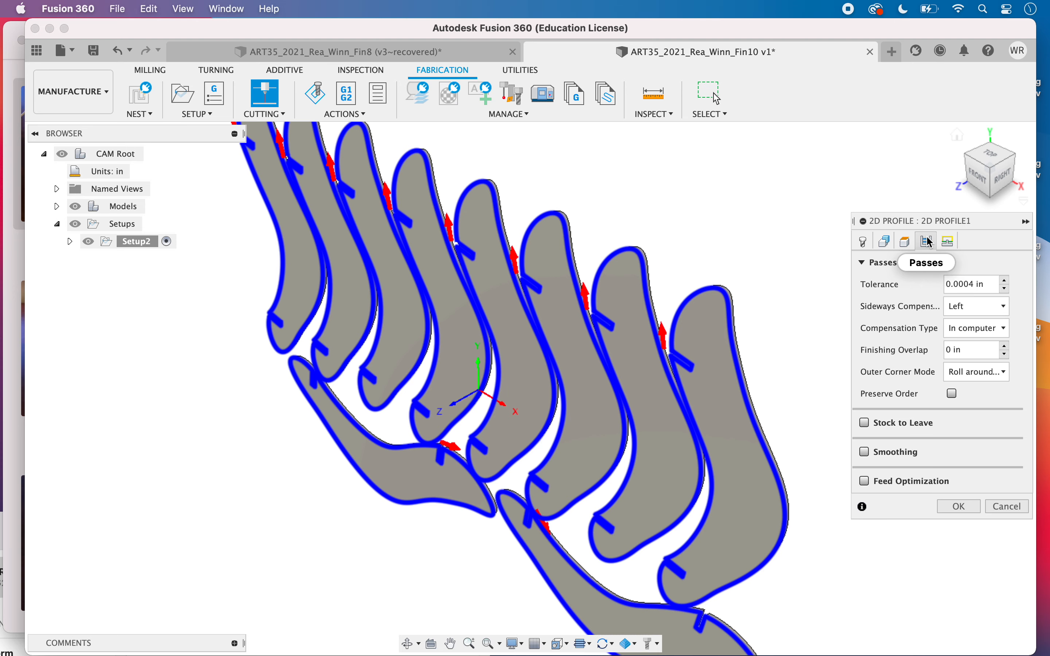
{"action": "left_click", "coordinate": [997, 307]}
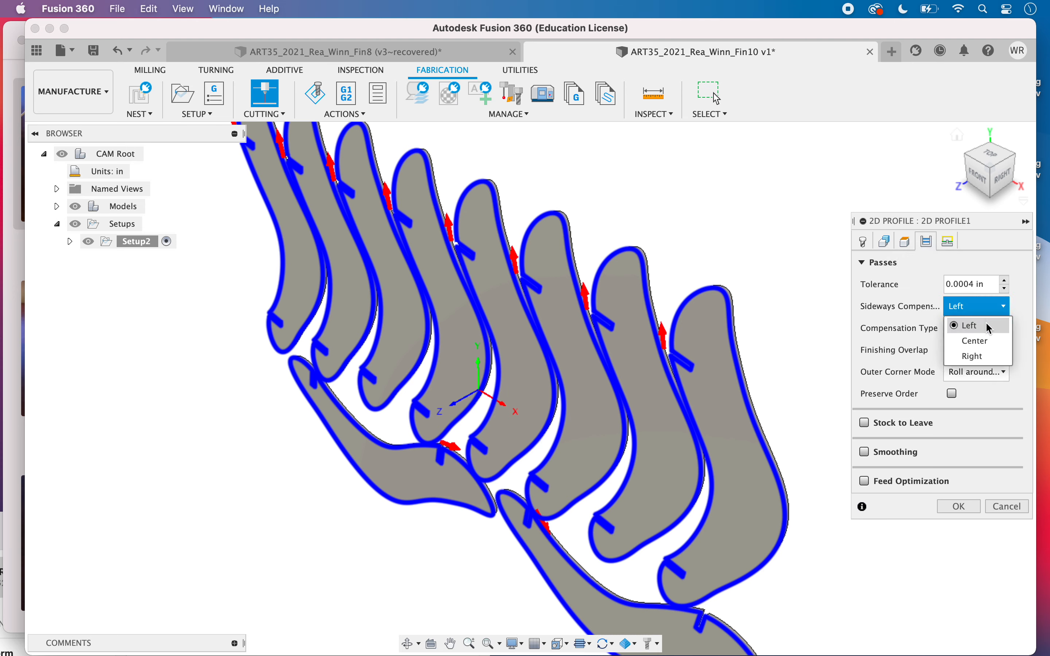
{"action": "left_click", "coordinate": [994, 347]}
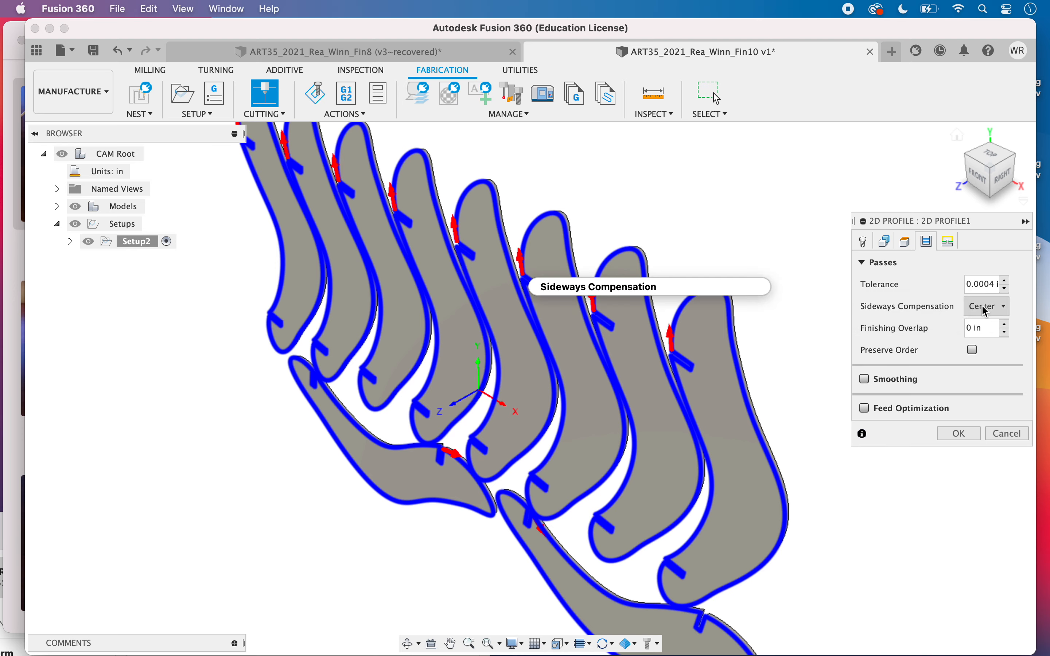
{"action": "left_click", "coordinate": [967, 439]}
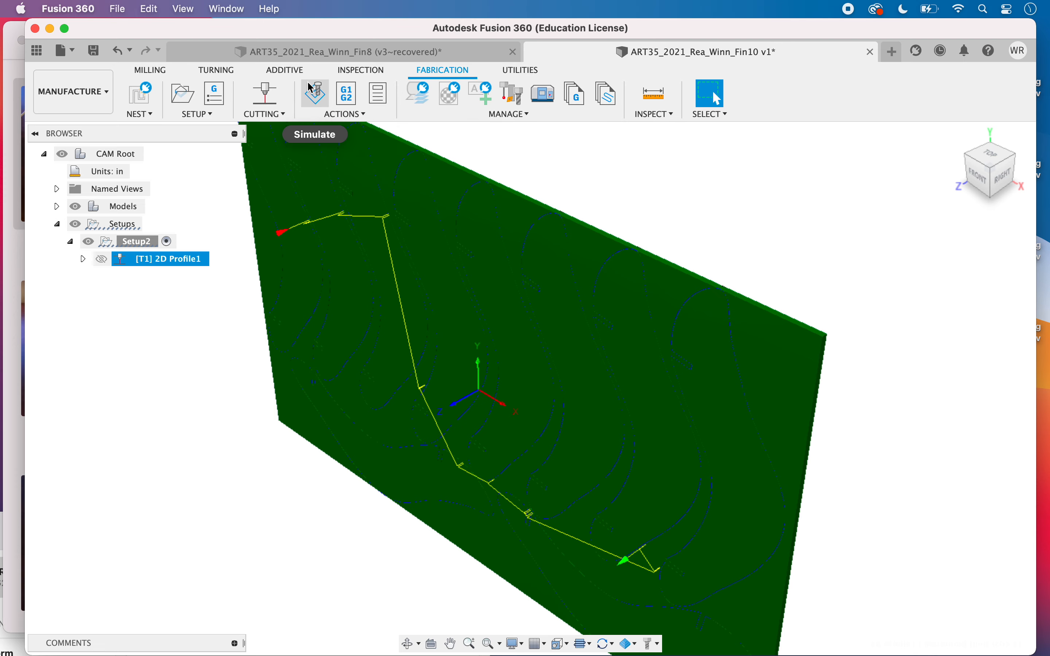
Simulate the 2D Profile toolpath, play the cut, check the machining statistics and close the simulation.
{"action": "left_click", "coordinate": [318, 95]}
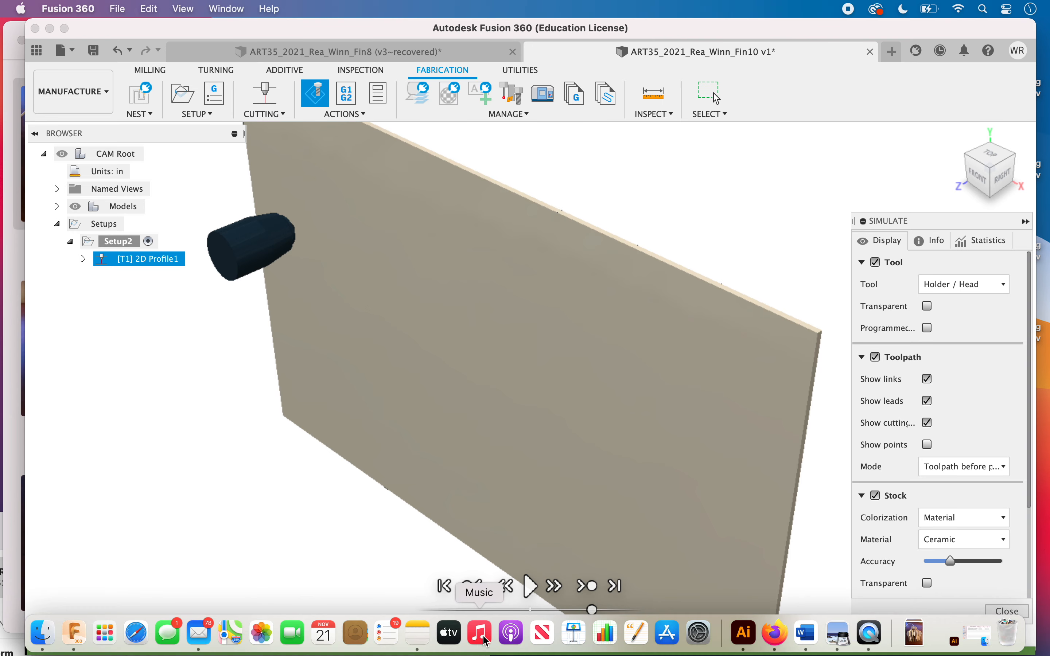
{"action": "left_click", "coordinate": [537, 590]}
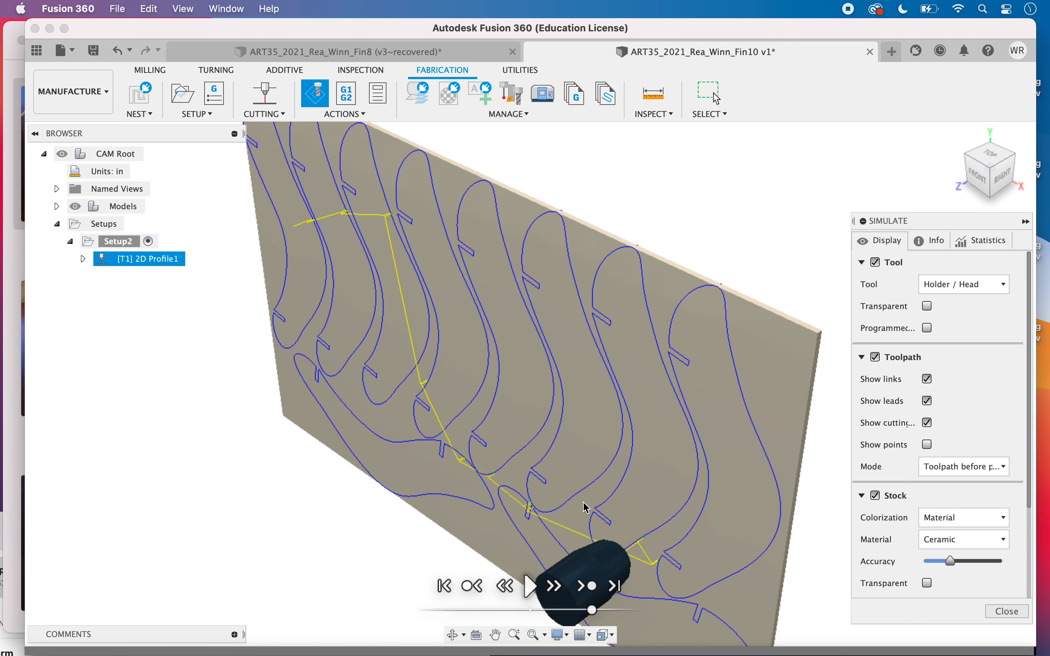
{"action": "middle_click_drag", "start_coordinate": [690, 542], "coordinate": [701, 477]}
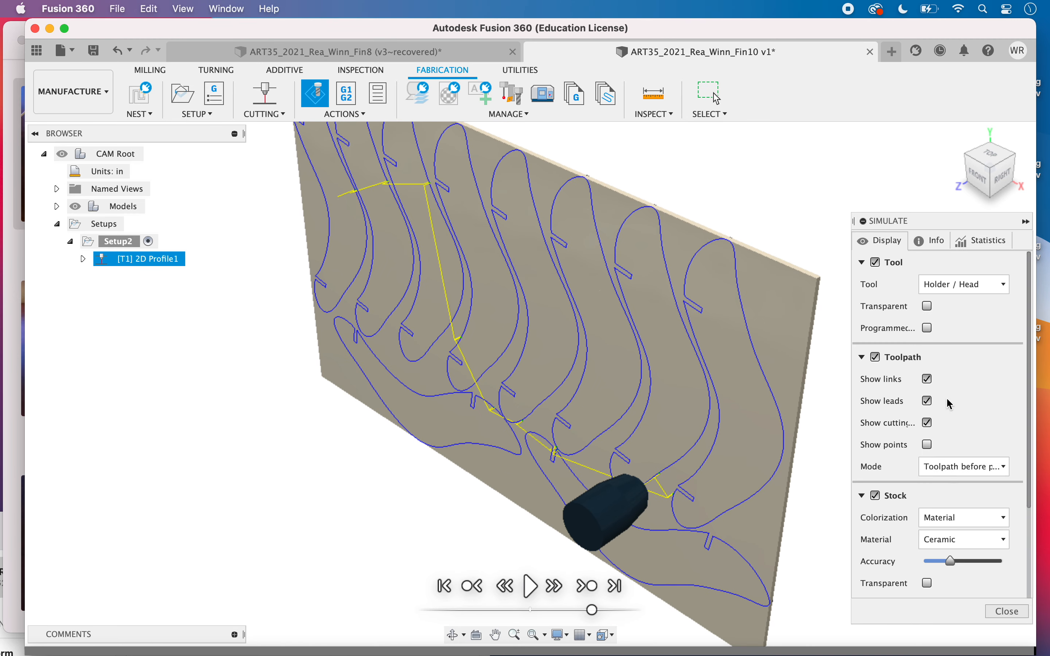
{"action": "left_click", "coordinate": [977, 244]}
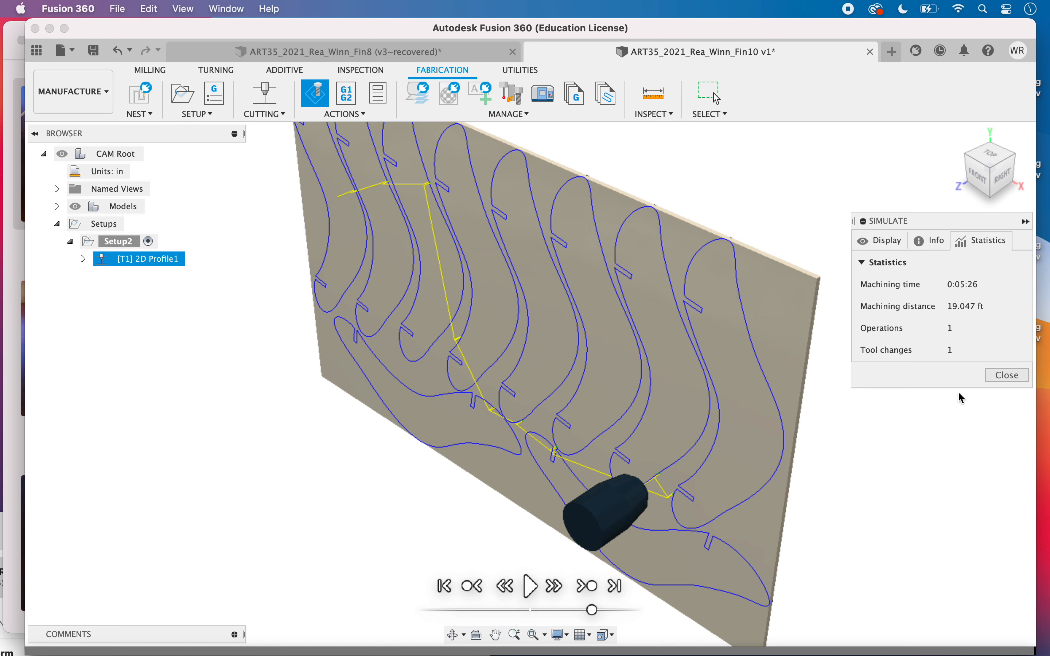
{"action": "left_click", "coordinate": [1007, 376]}
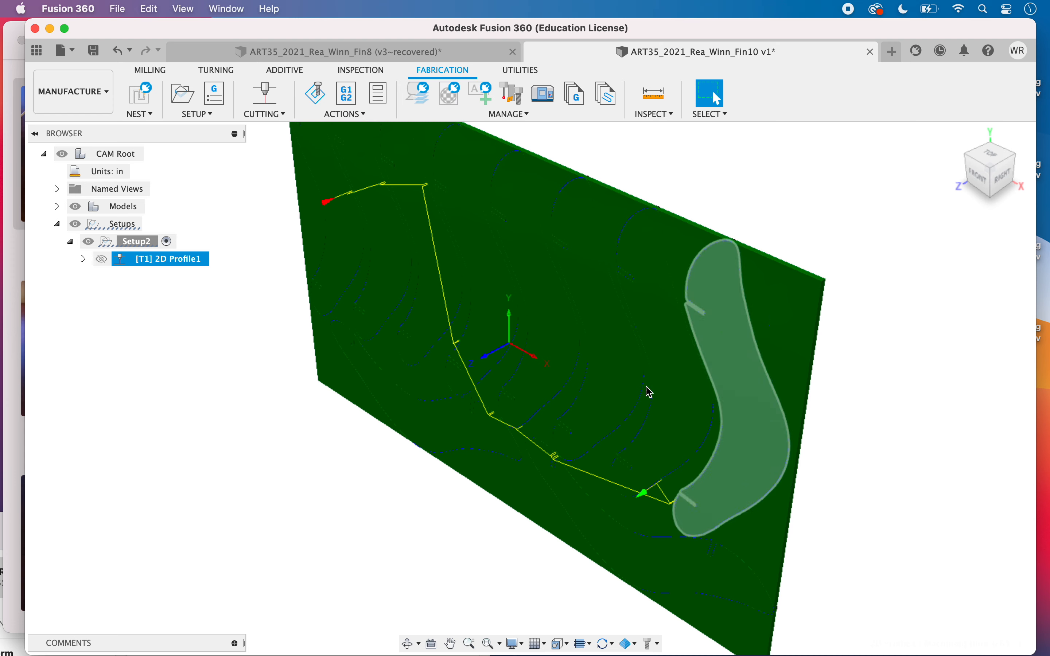